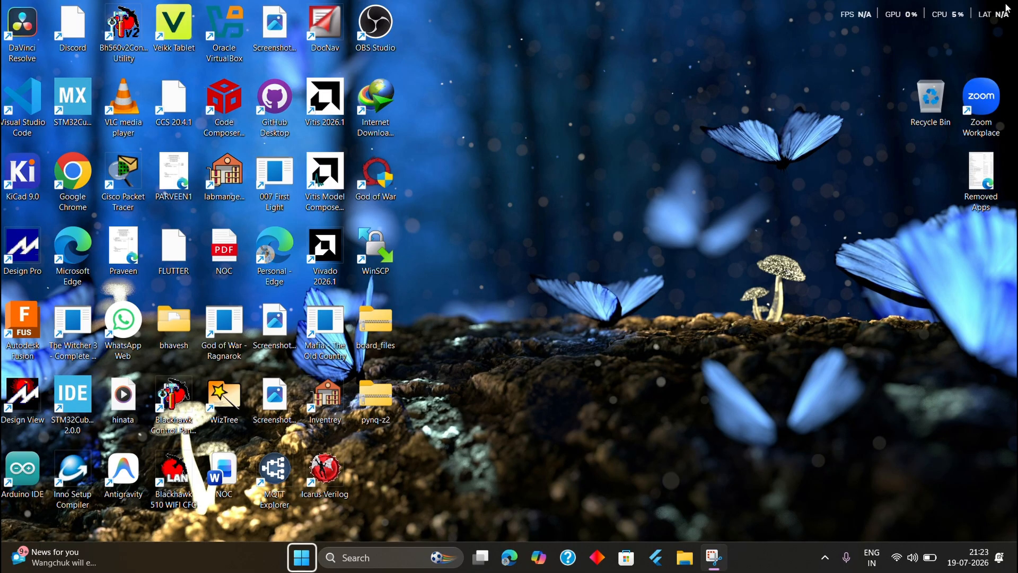
Open Microsoft Edge, search the web for "vivado download" and open AMD's Adaptive SoCs & FPGA Design Tools Downloads - 2026.1 page.
double_click(252, 244)
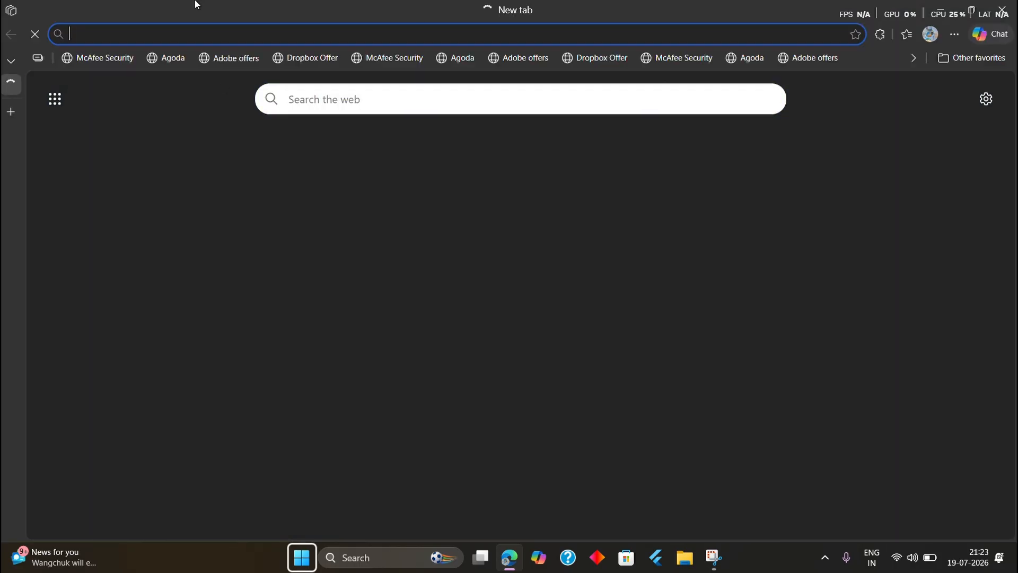
type("vivado download")
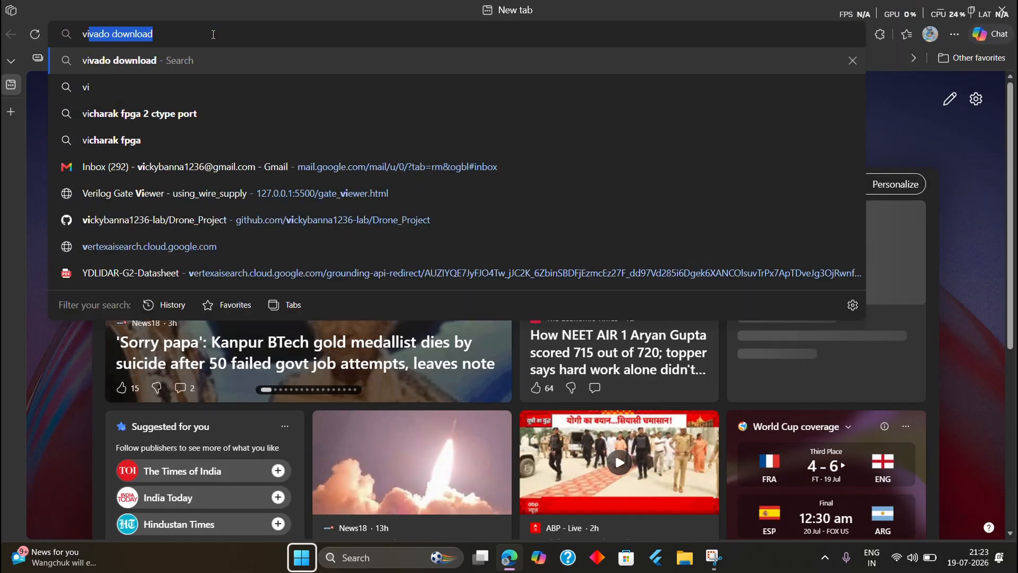
key("Return")
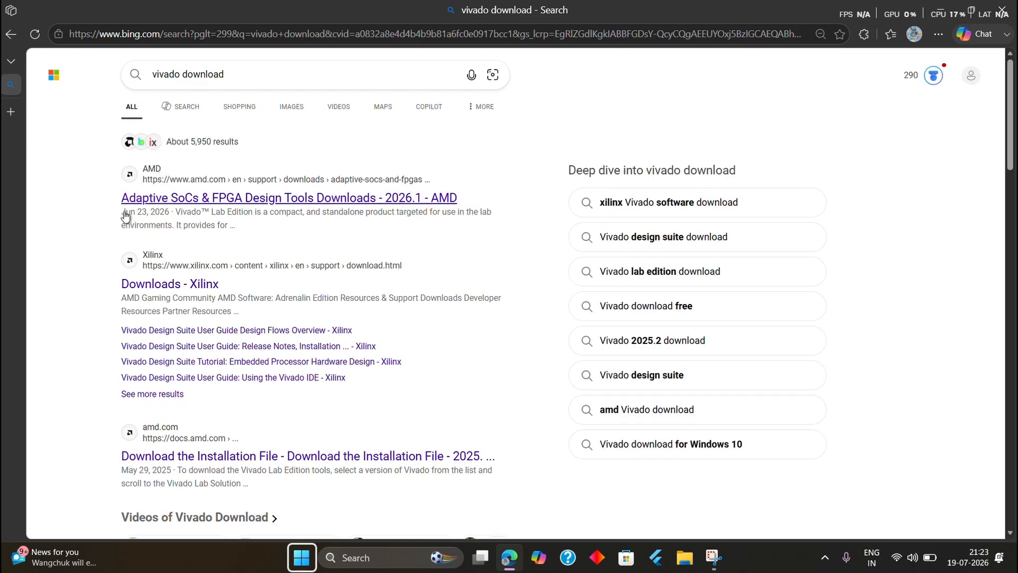
left_click(128, 199)
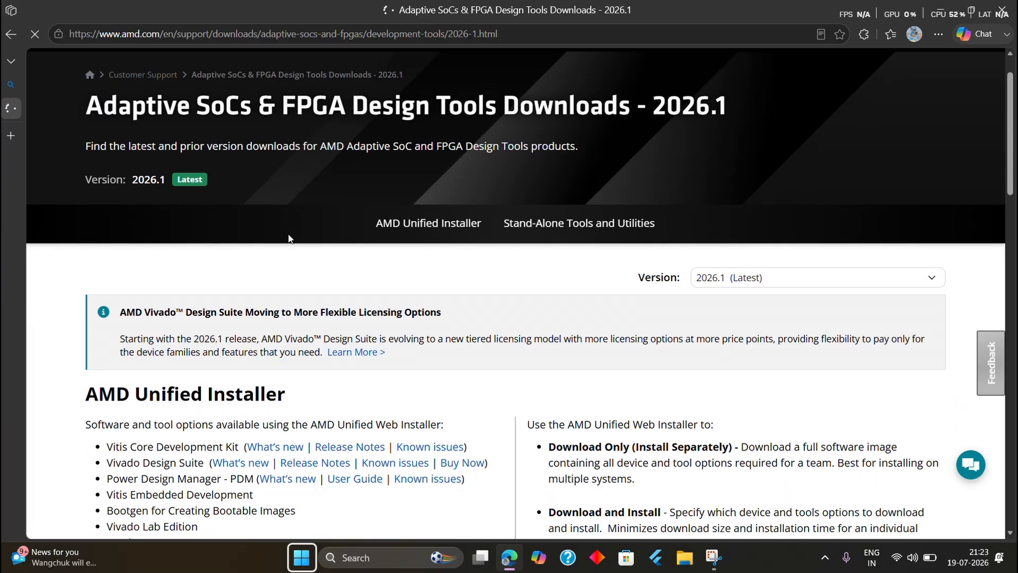
Request the download of the AMD Unified Installer for FPGAs & Adaptive SoCs 2026.1: Windows Self Extracting Web Installer.
scroll(288, 238, "down", 3)
scroll(289, 239, "down", 8)
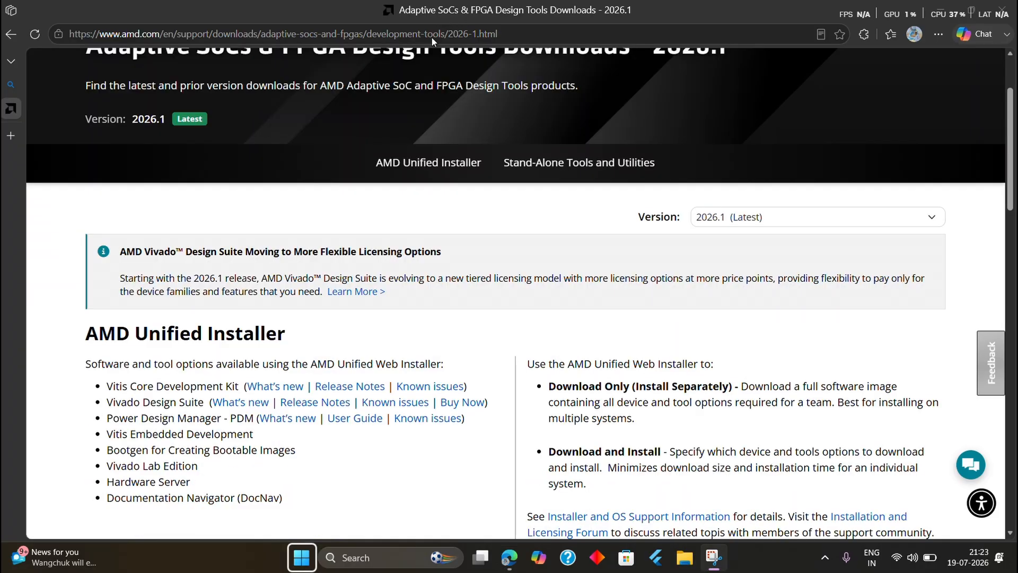
scroll(429, 229, "down", 1)
scroll(429, 229, "down", 8)
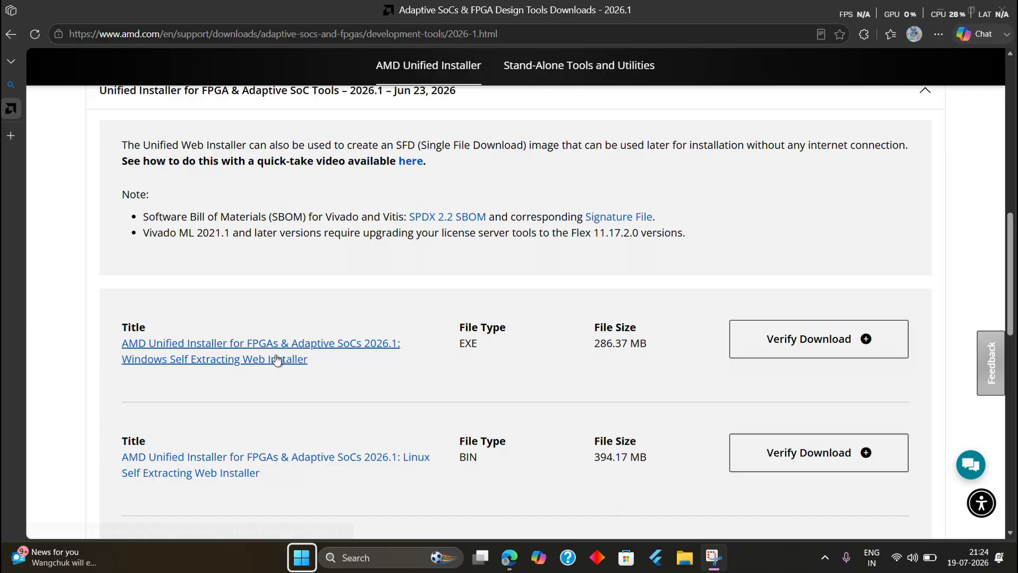
scroll(276, 359, "down", 1)
scroll(277, 361, "down", 1)
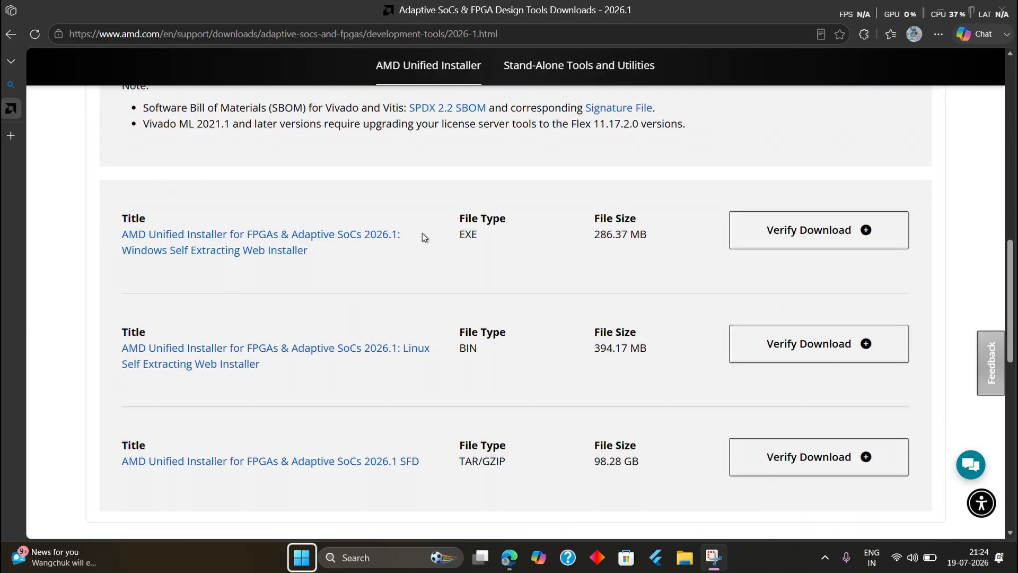
left_click(279, 236)
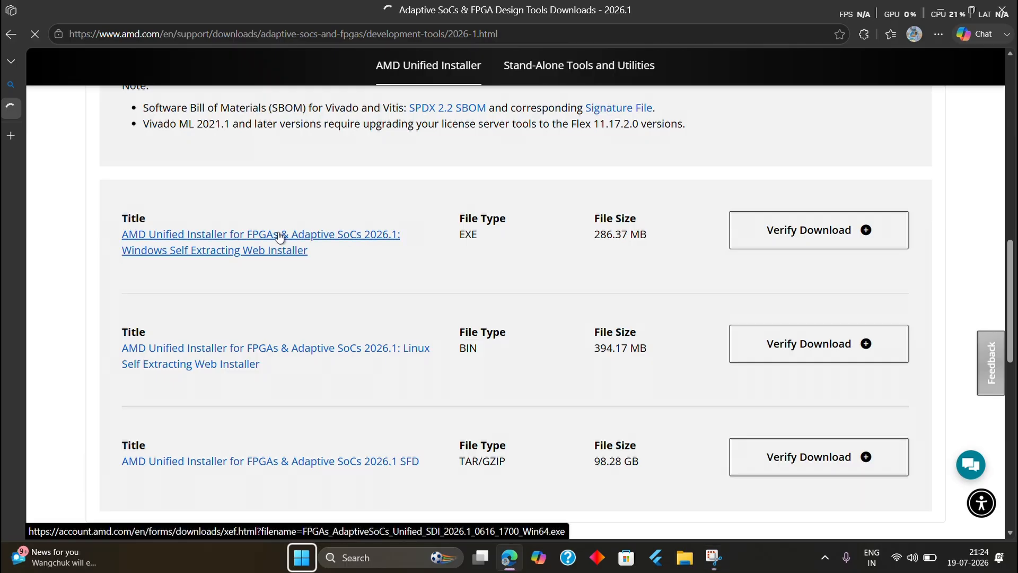
scroll(310, 406, "up", 1)
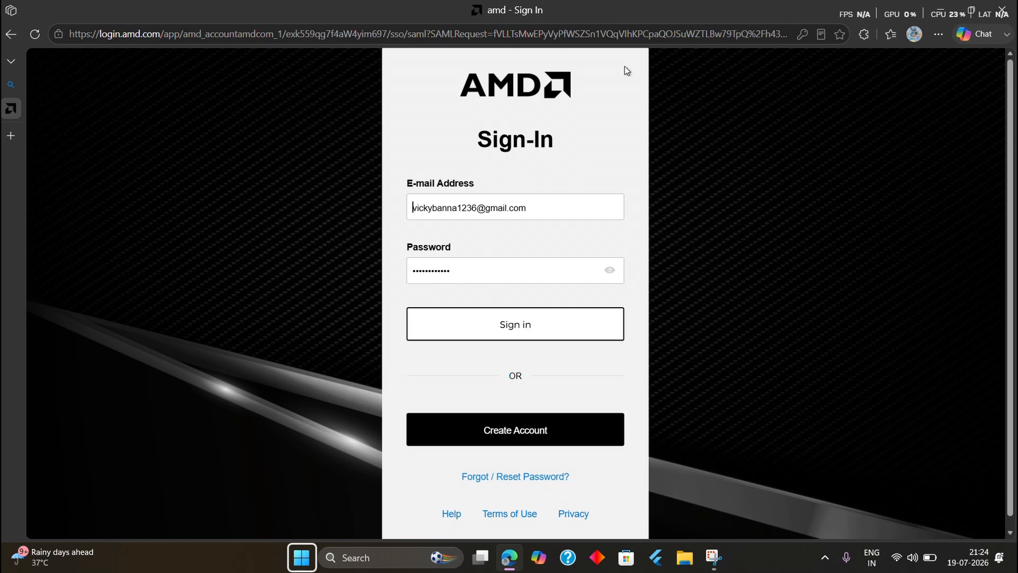
Sign in to the AMD account with the prefilled e-mail address and password.
left_click(577, 123)
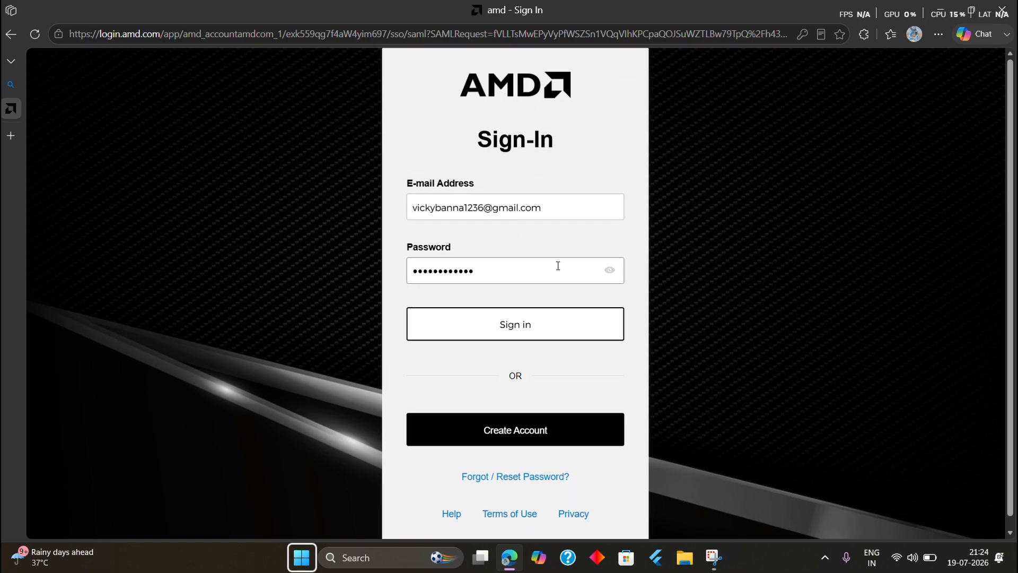
scroll(524, 322, "down", 1)
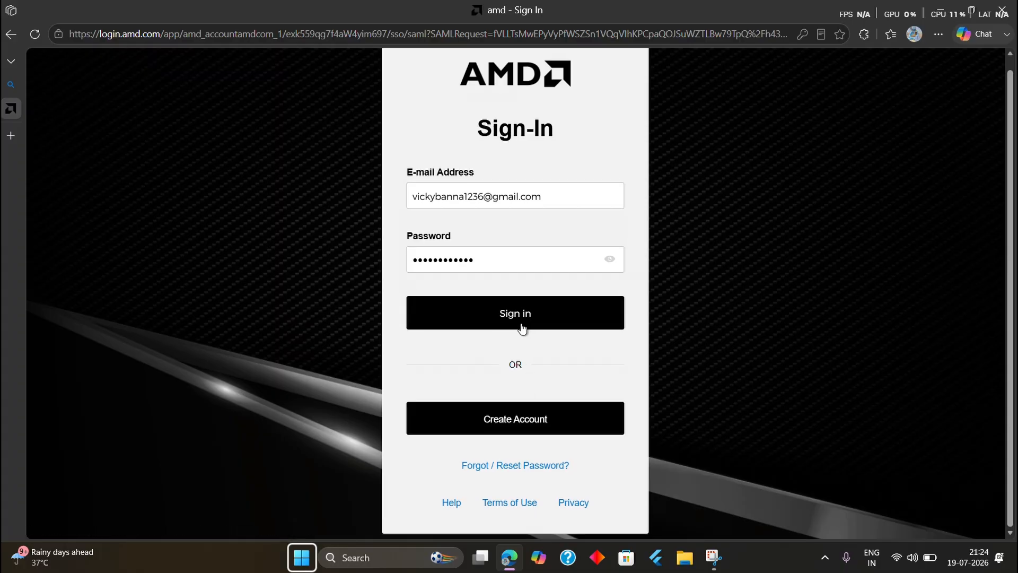
left_click(521, 327)
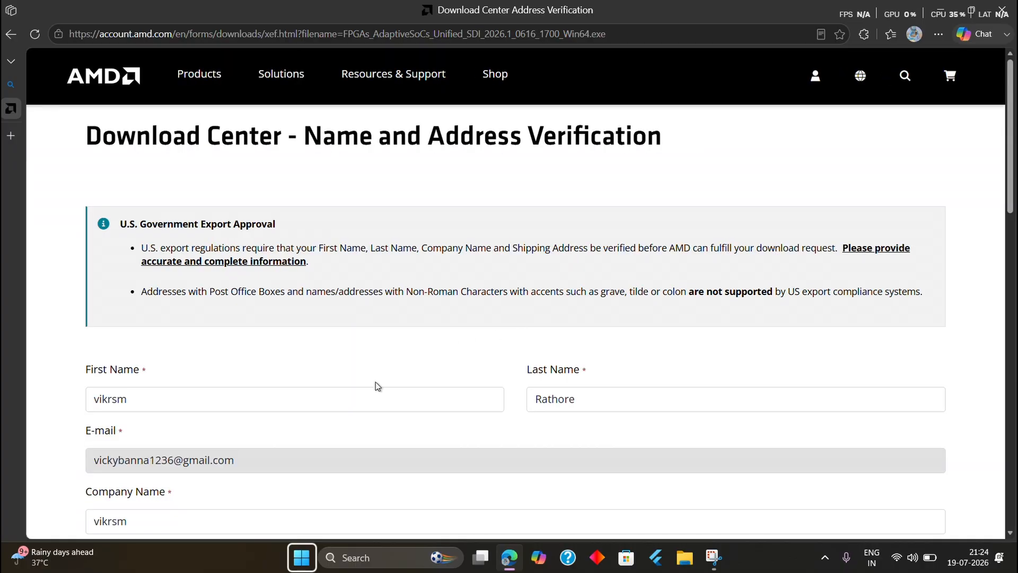
Submit the prefilled name and address verification form to download FPGAs_AdaptiveSoCs_Unified_SDI_2026.1_0616_1700_Win64.exe.
scroll(376, 382, "down", 1)
scroll(376, 382, "down", 12)
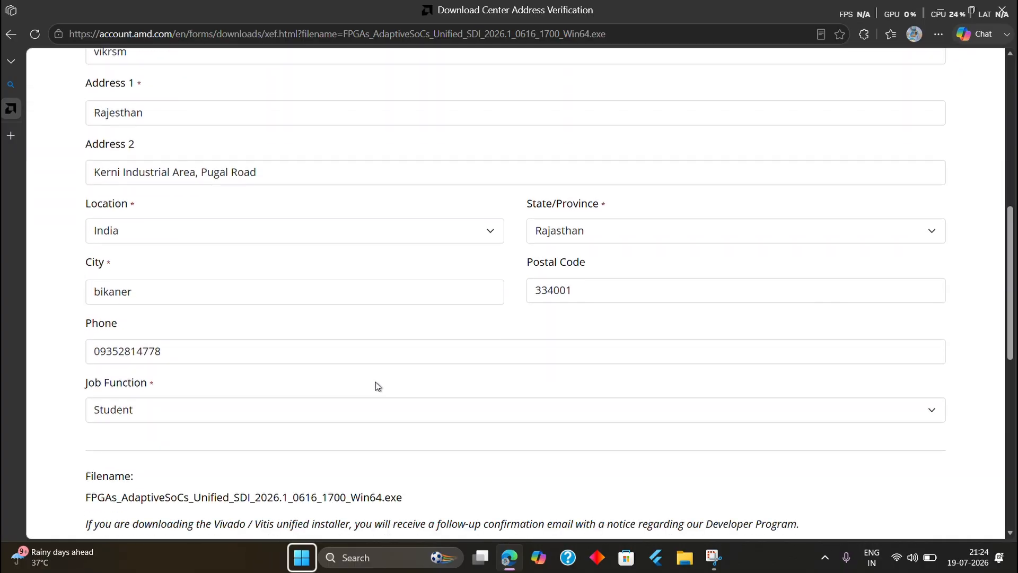
left_click(133, 366)
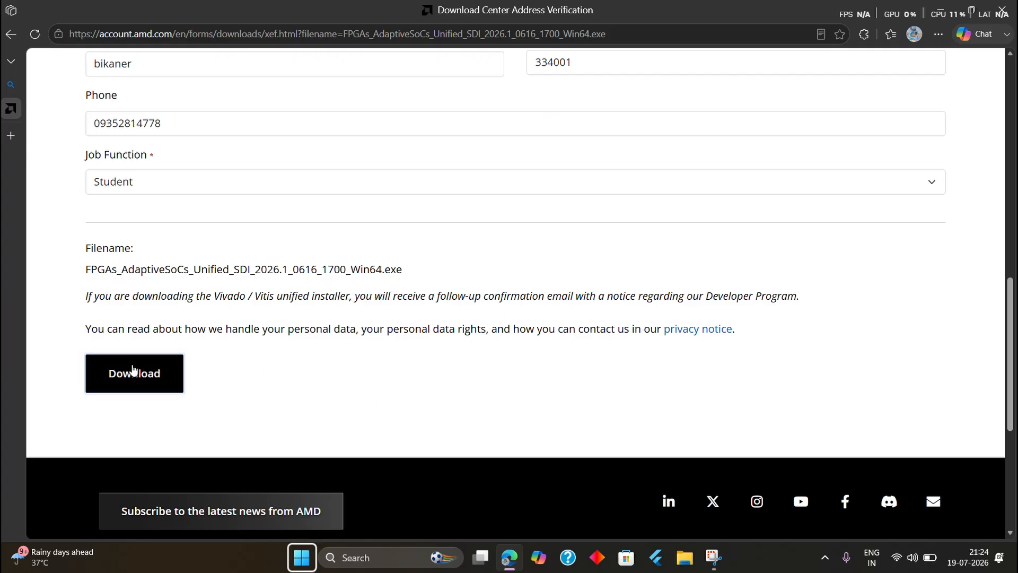
scroll(281, 298, "up", 7)
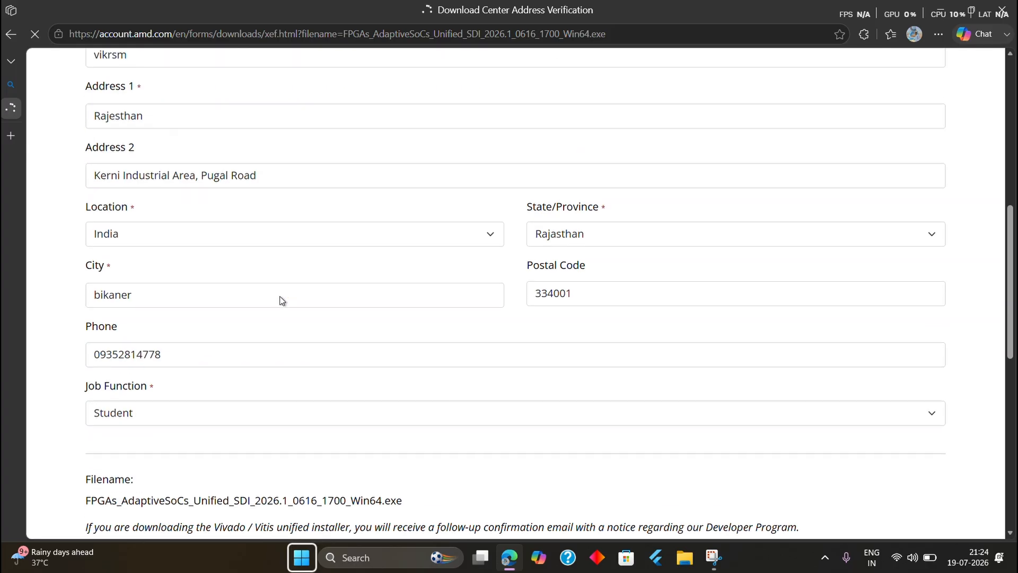
scroll(281, 301, "up", 6)
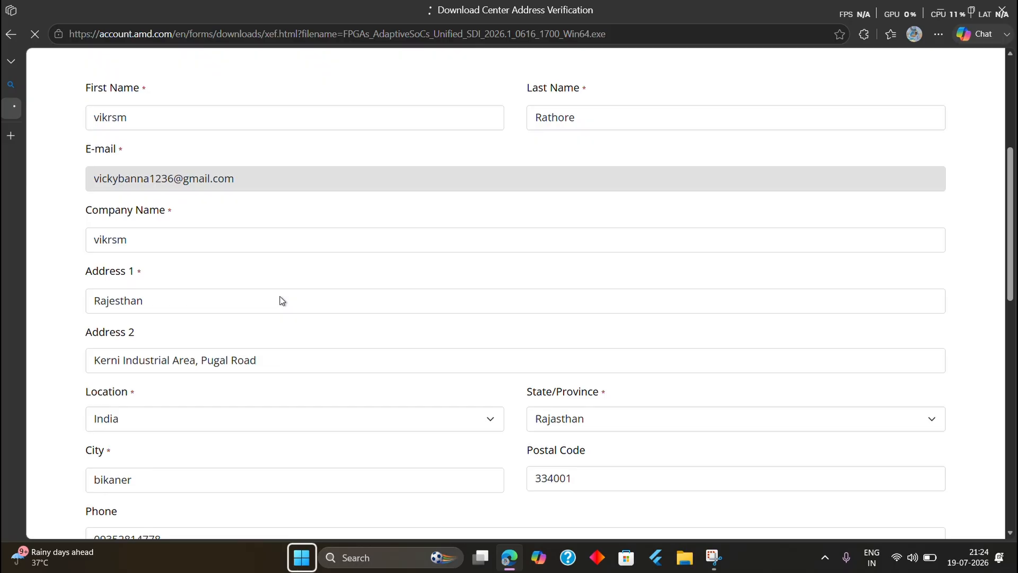
scroll(282, 299, "down", 10)
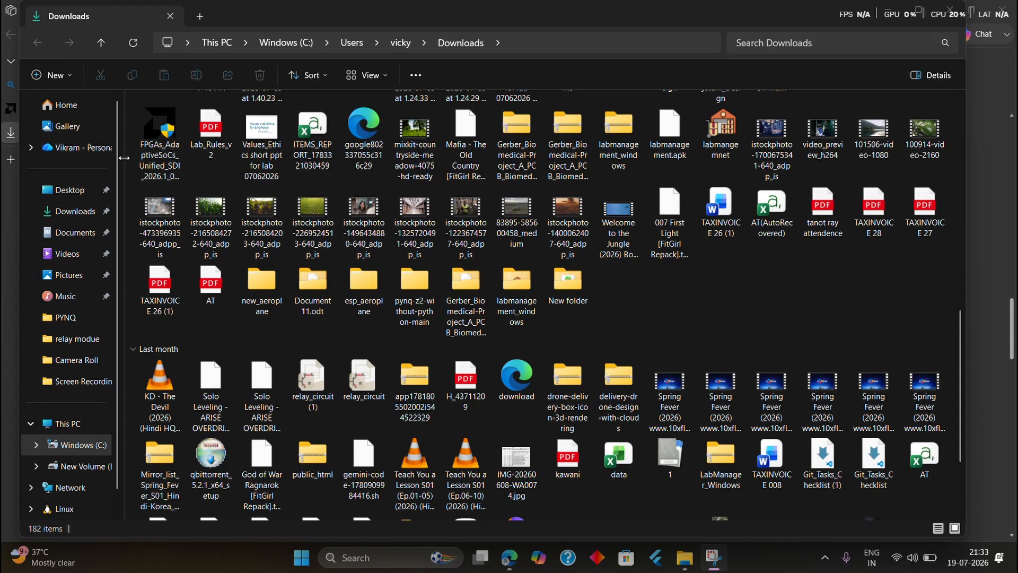
Run the AMD Unified Installer from the Downloads folder and allow OpenJDK Platform binary network access through the firewall.
double_click(166, 133)
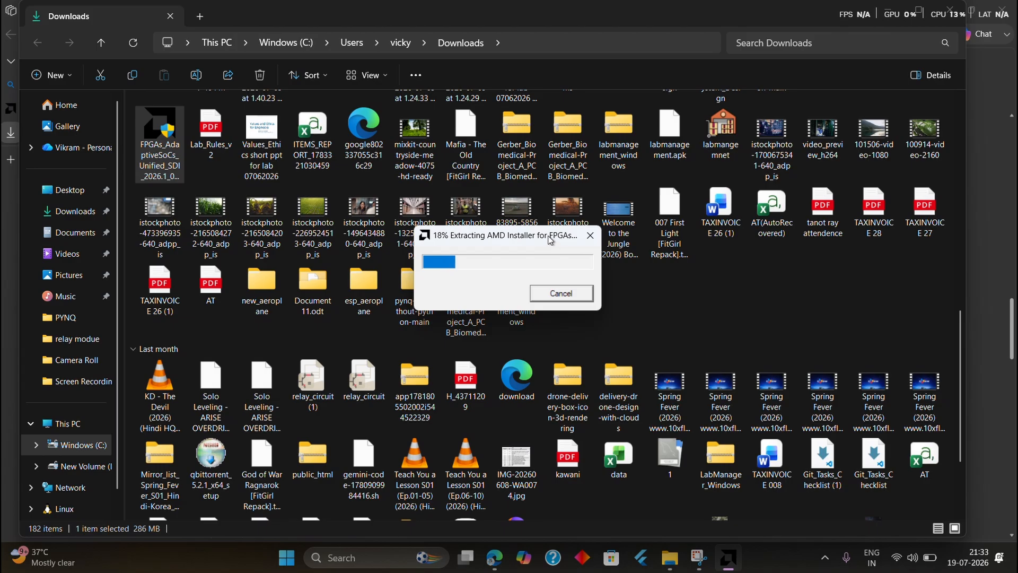
left_click_drag(550, 237, 512, 173)
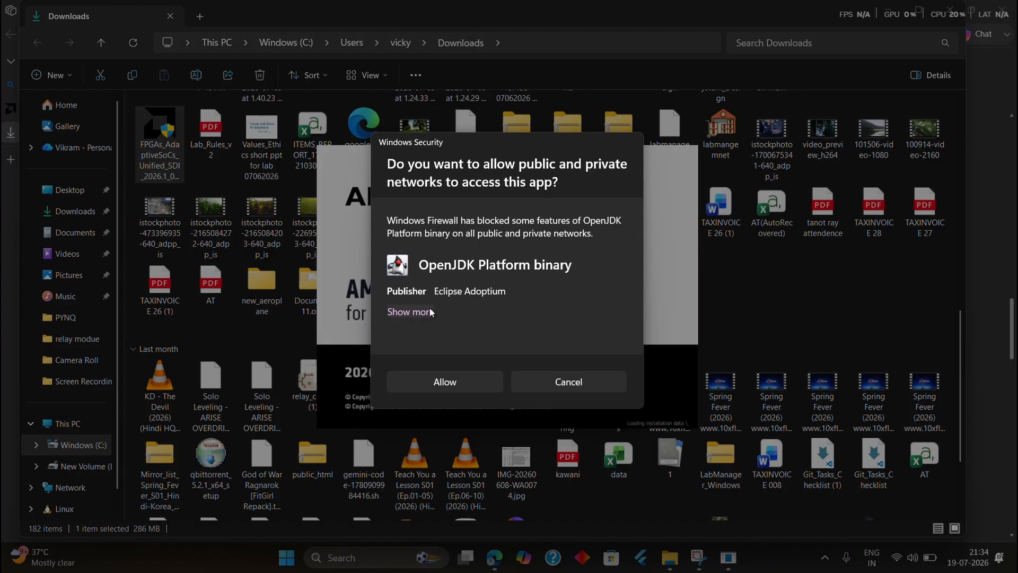
left_click(457, 381)
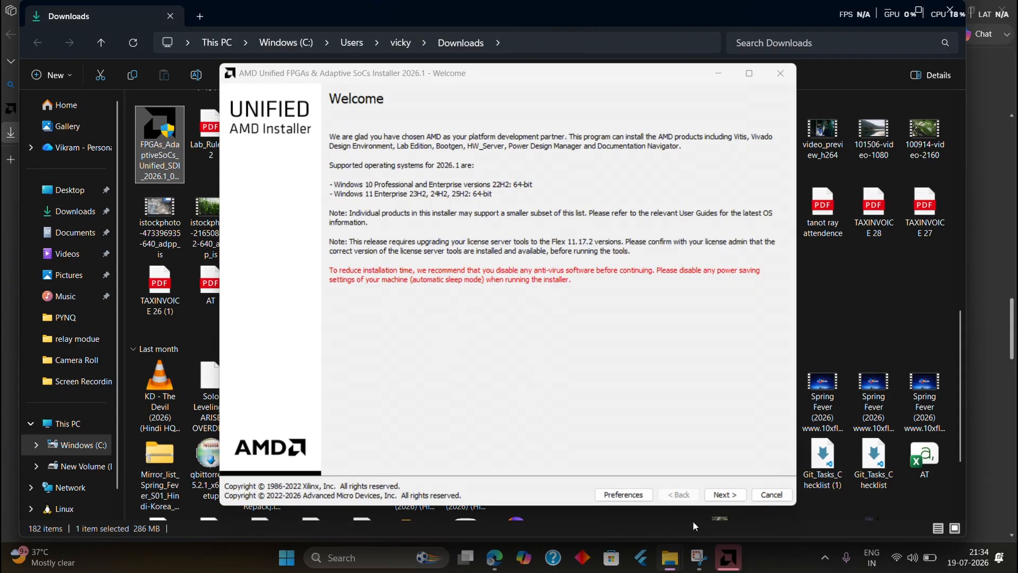
Proceed past the welcome page, enter the AMD account e-mail and password, and continue with Download and Install Now.
left_click(722, 496)
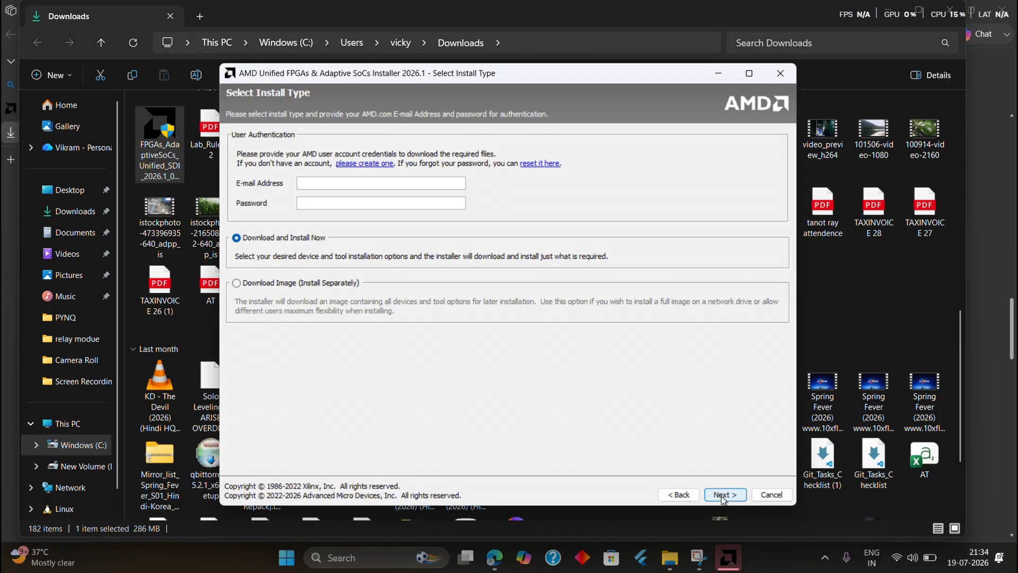
left_click(369, 197)
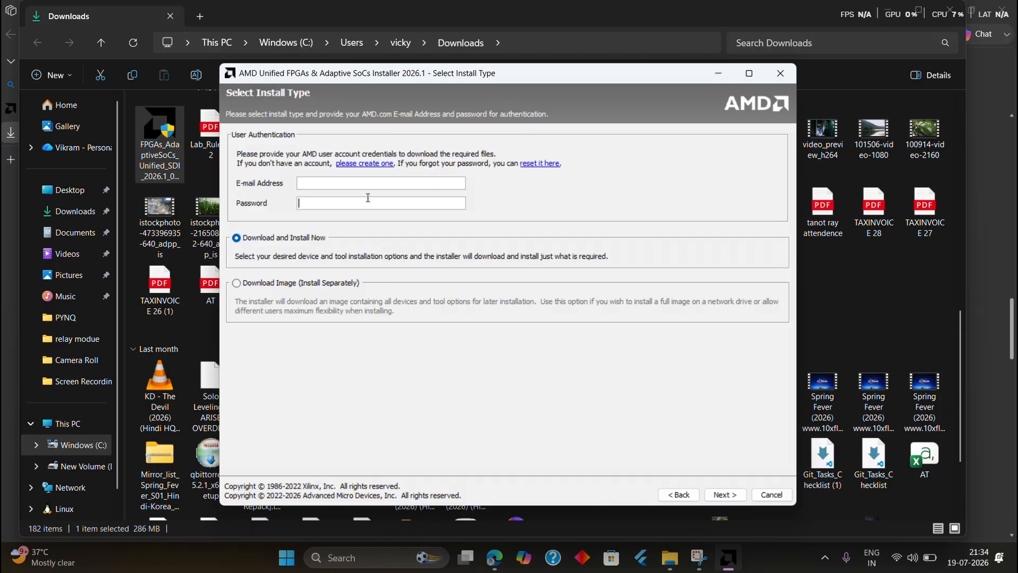
key("alt+Tab")
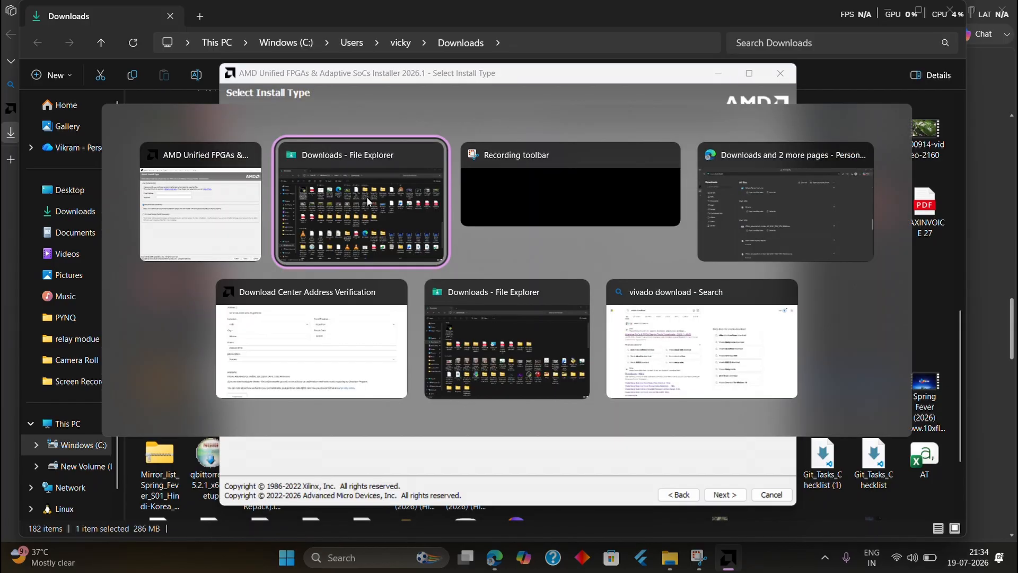
key("alt+shift+Tab")
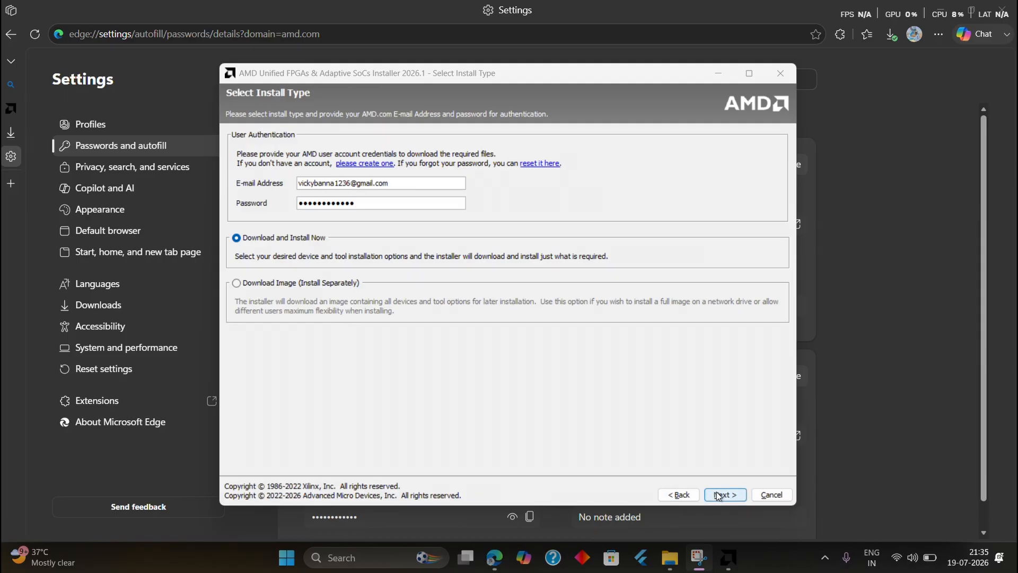
left_click(717, 493)
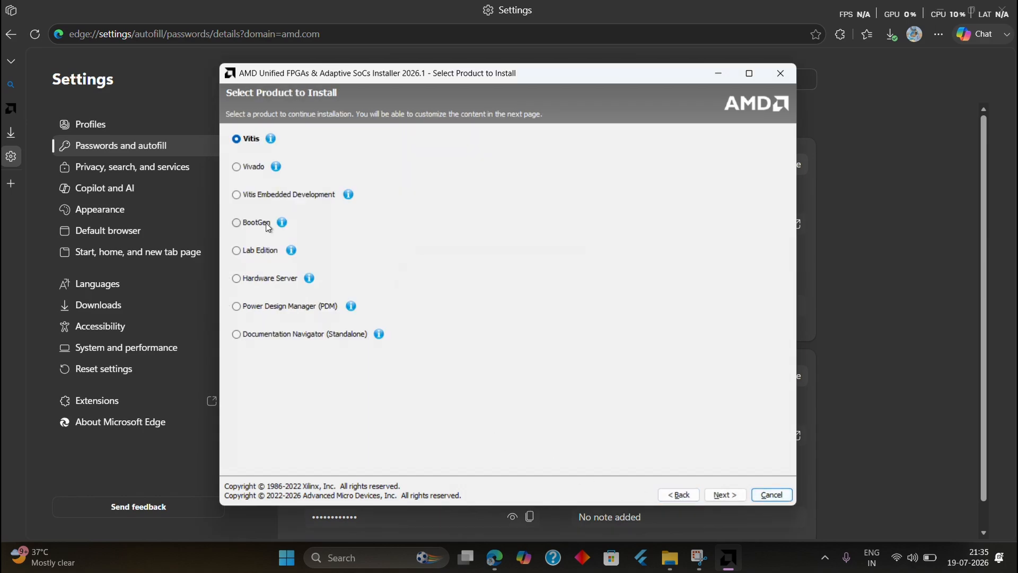
Choose Vivado as the product to install, add all SoCs devices to the installation and continue to the license agreements.
left_click(236, 166)
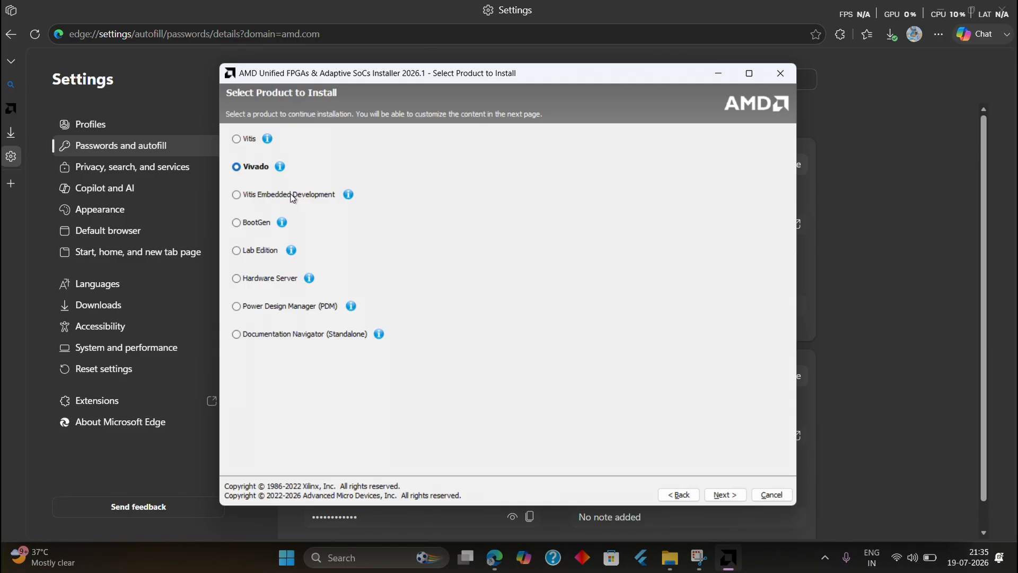
left_click(728, 498)
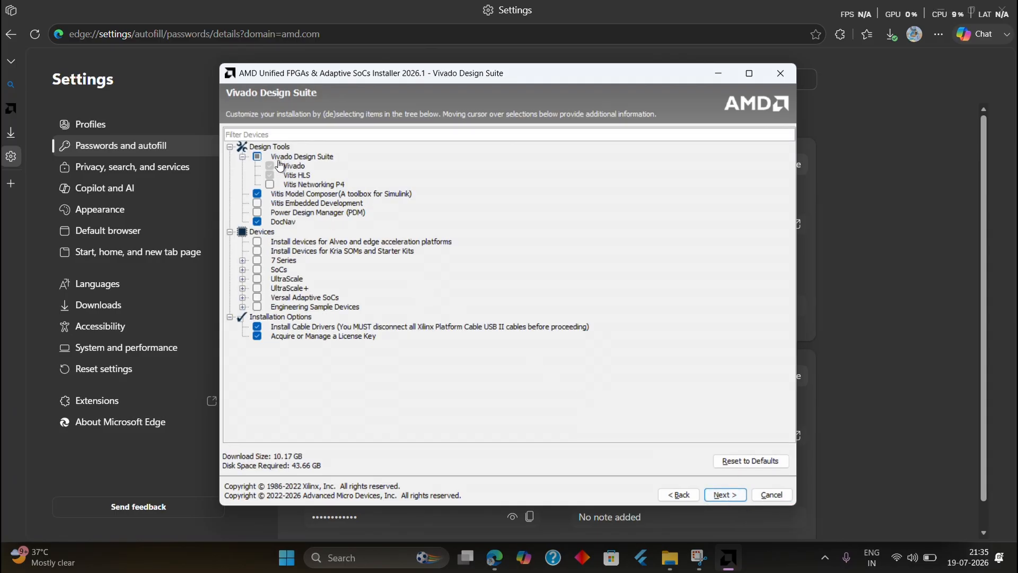
mouse_move(263, 202)
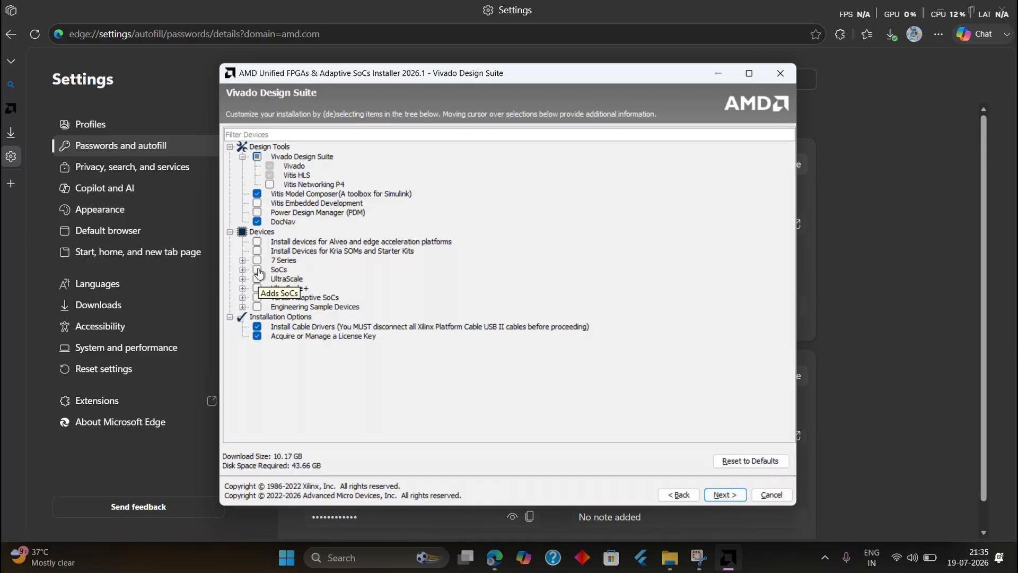
left_click(258, 271)
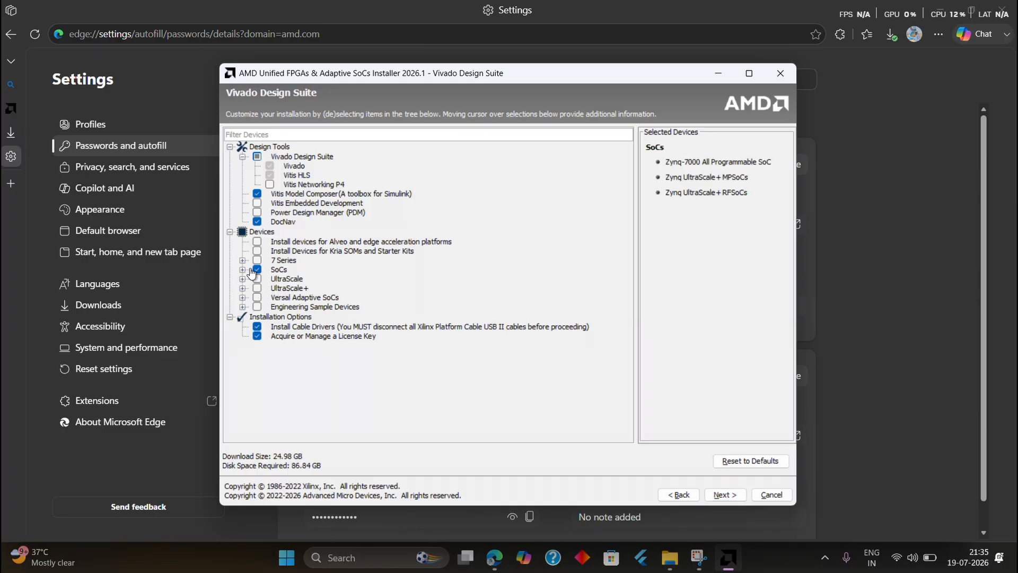
left_click(242, 271)
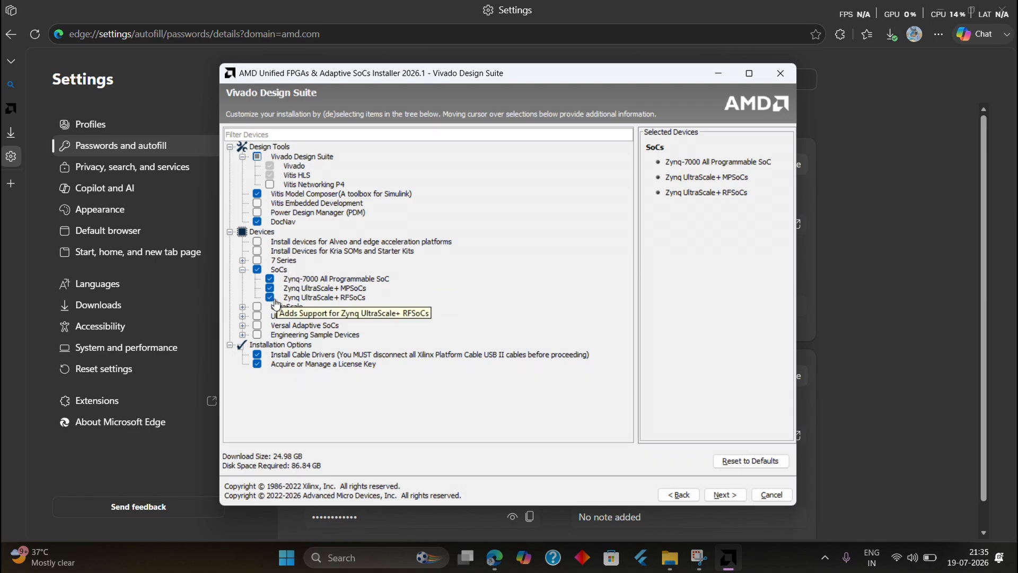
left_click(725, 494)
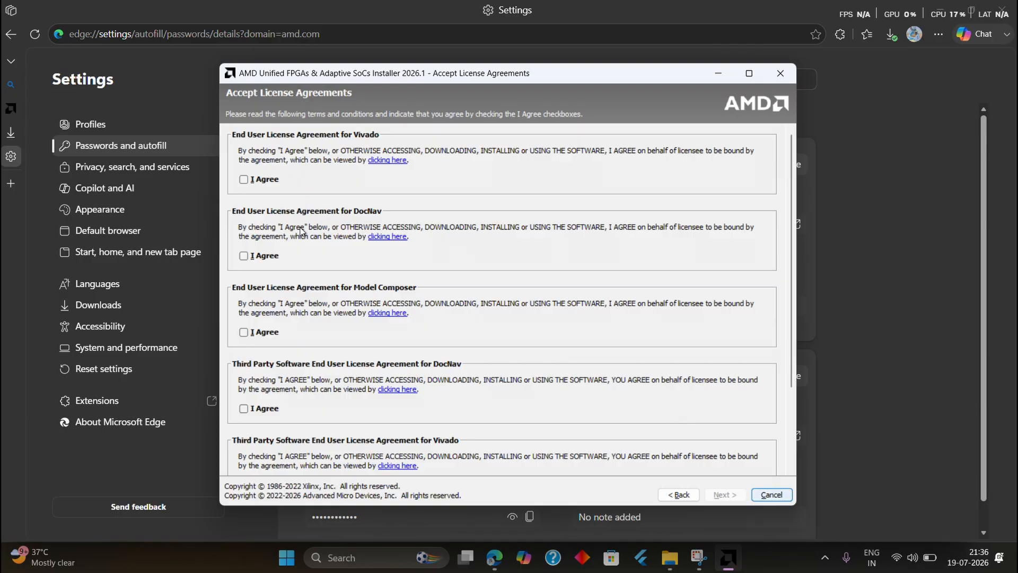
Accept all end user and third-party license agreements for Vivado, DocNav and Model Composer, and continue the installation.
scroll(301, 232, "down", 1)
scroll(300, 231, "up", 1)
left_click(244, 181)
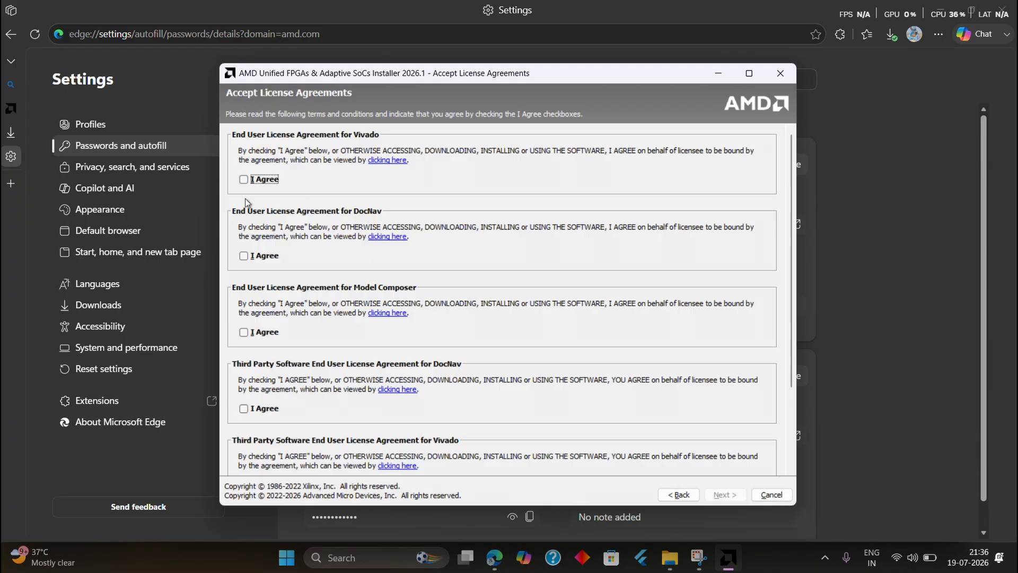
left_click(244, 182)
left_click(244, 182)
left_click(244, 182)
left_click(244, 256)
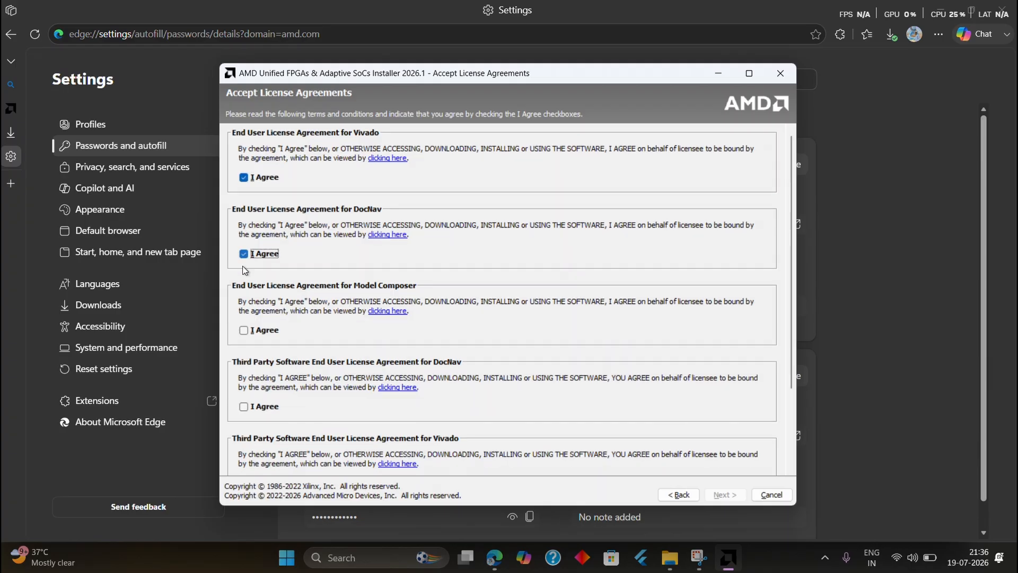
left_click(244, 330)
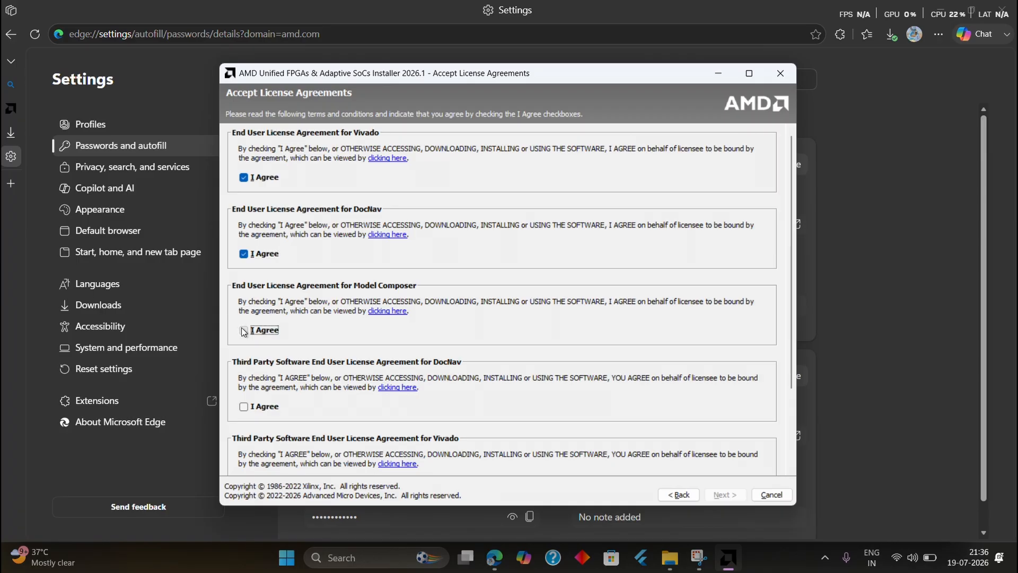
left_click(245, 408)
scroll(474, 400, "down", 1)
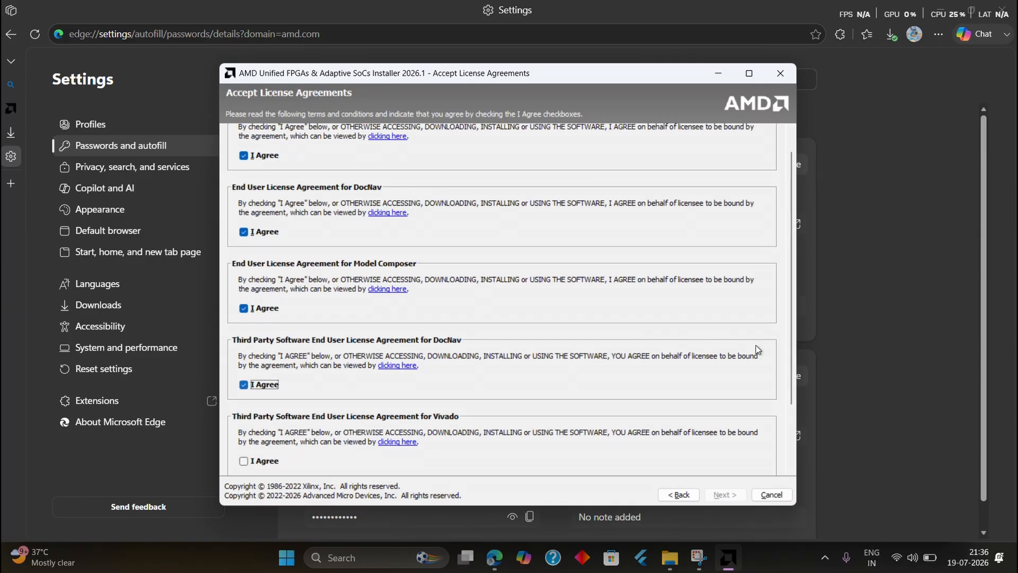
left_click_drag(790, 352, 782, 452)
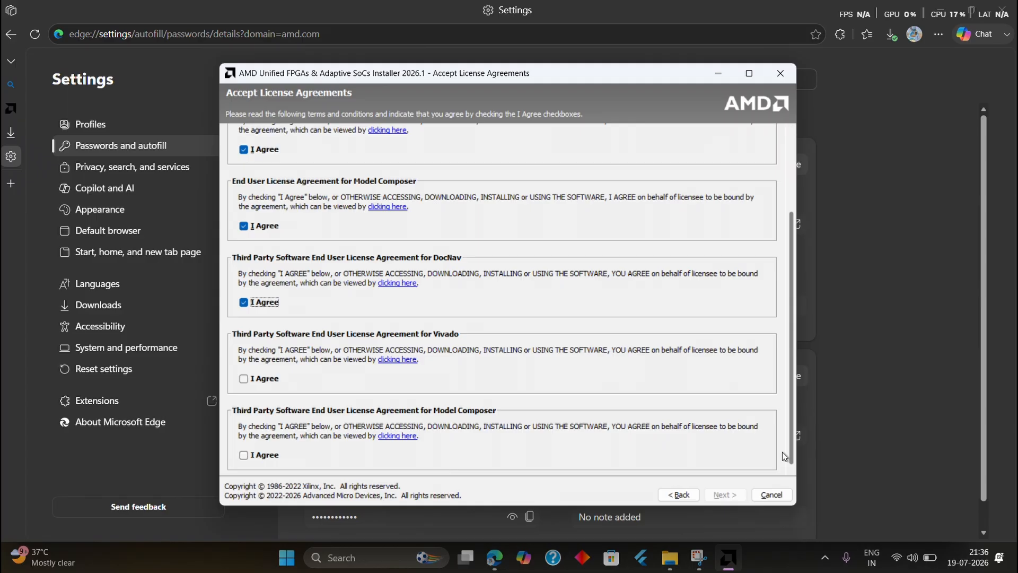
left_click(263, 381)
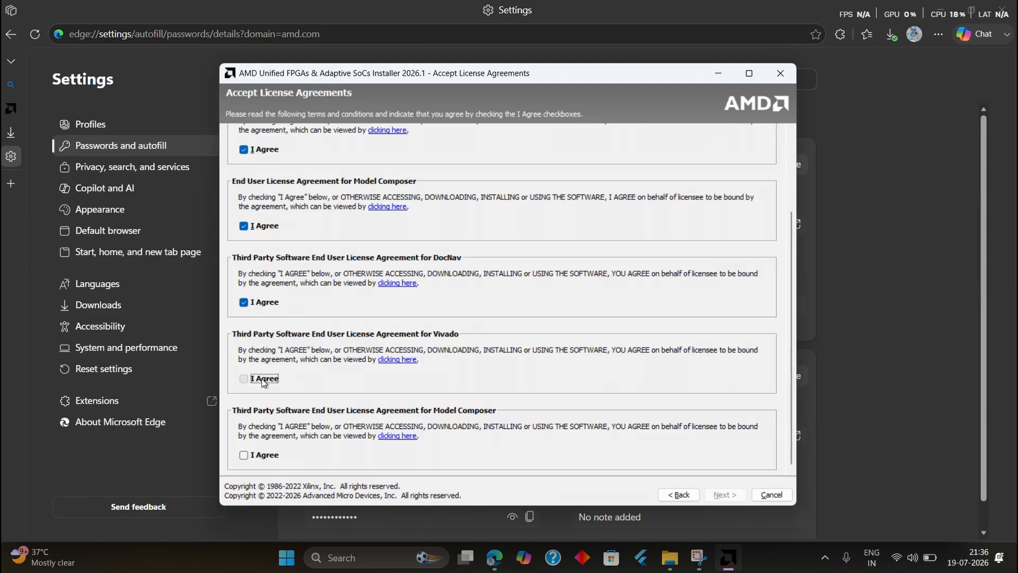
left_click(264, 455)
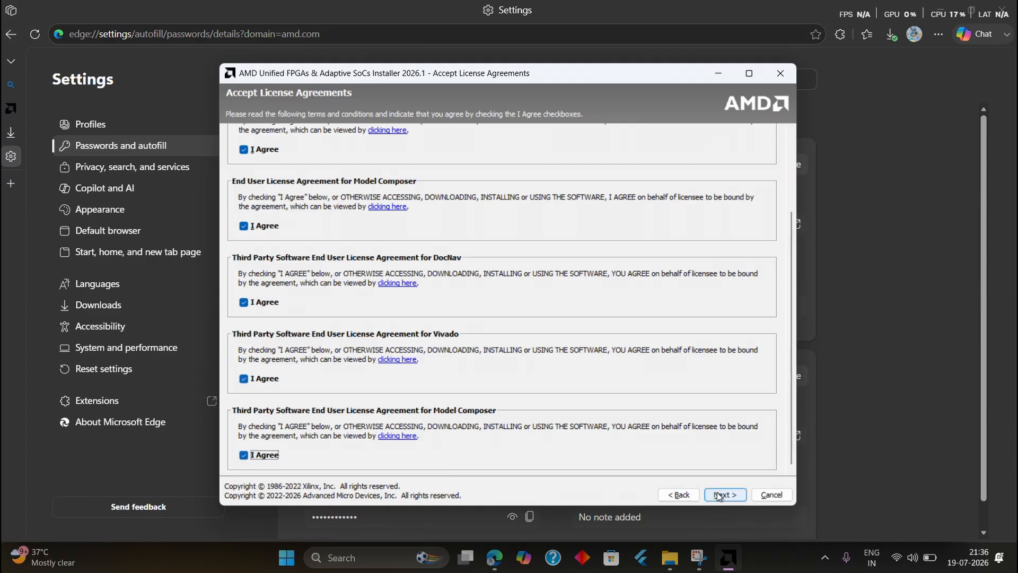
left_click(720, 495)
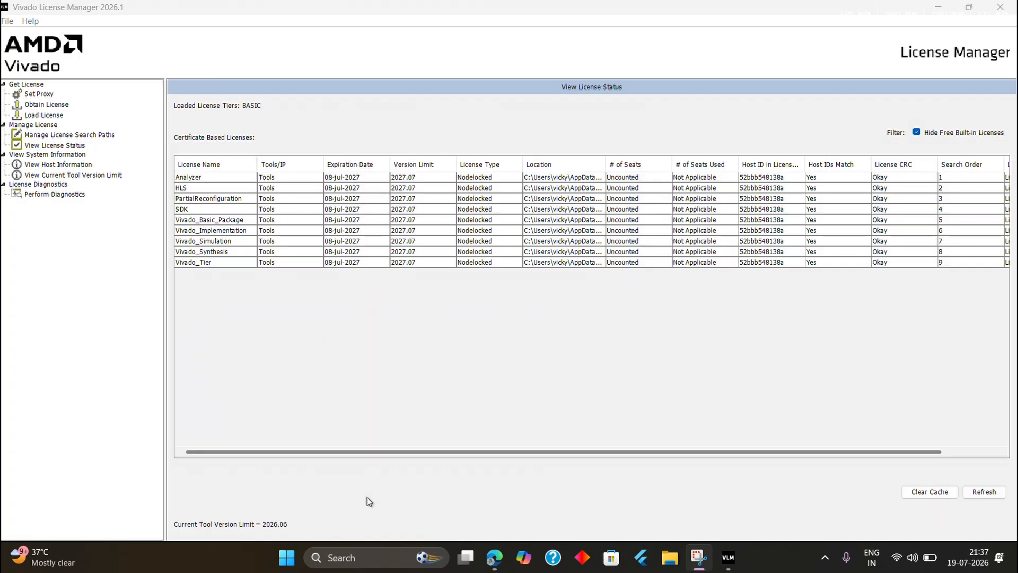
Search Windows for the Manage Licenses 2026.1 app and return to the open Vivado License Manager.
left_click(362, 565)
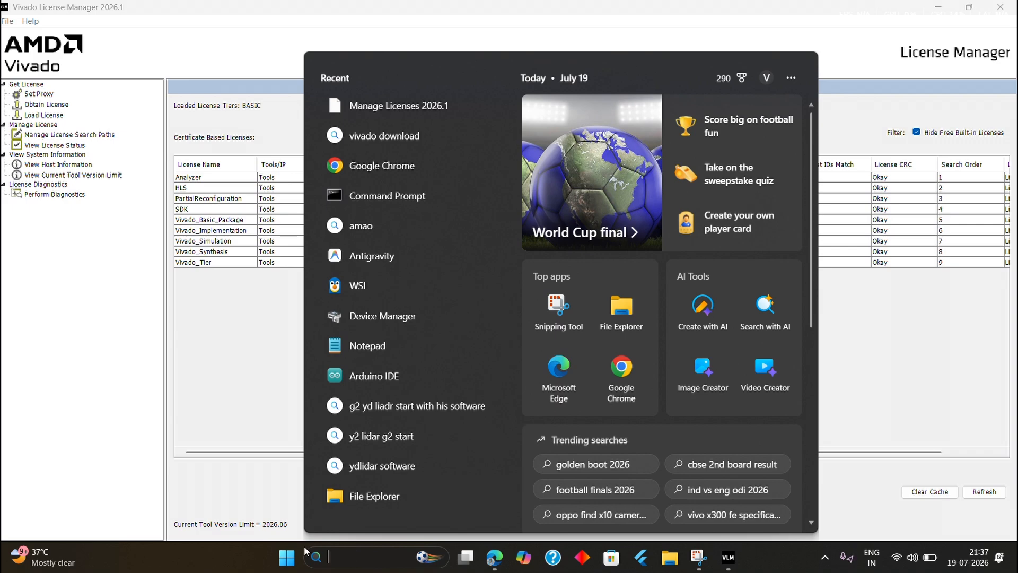
type("manage Licenses 2026.1")
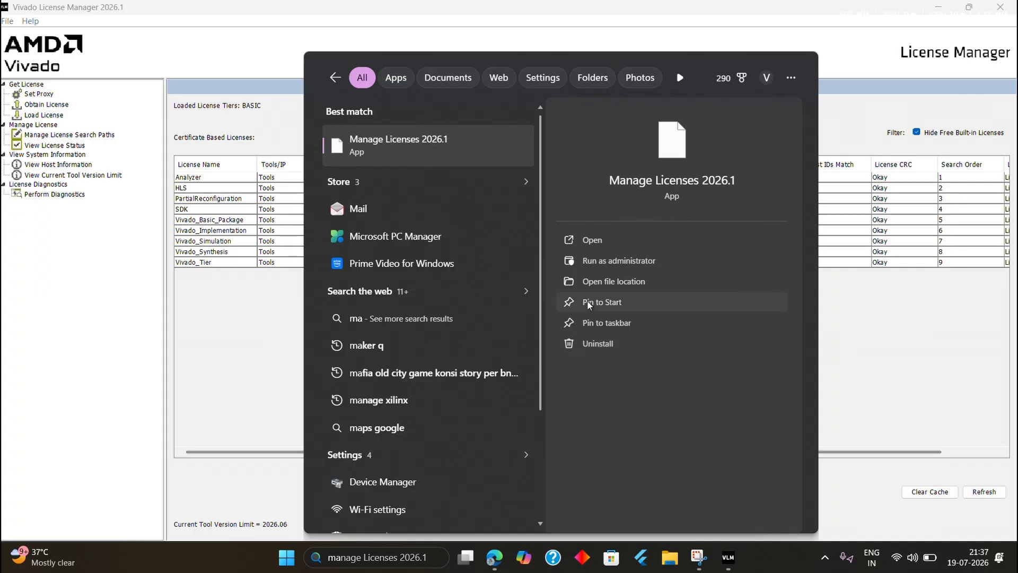
left_click(21, 223)
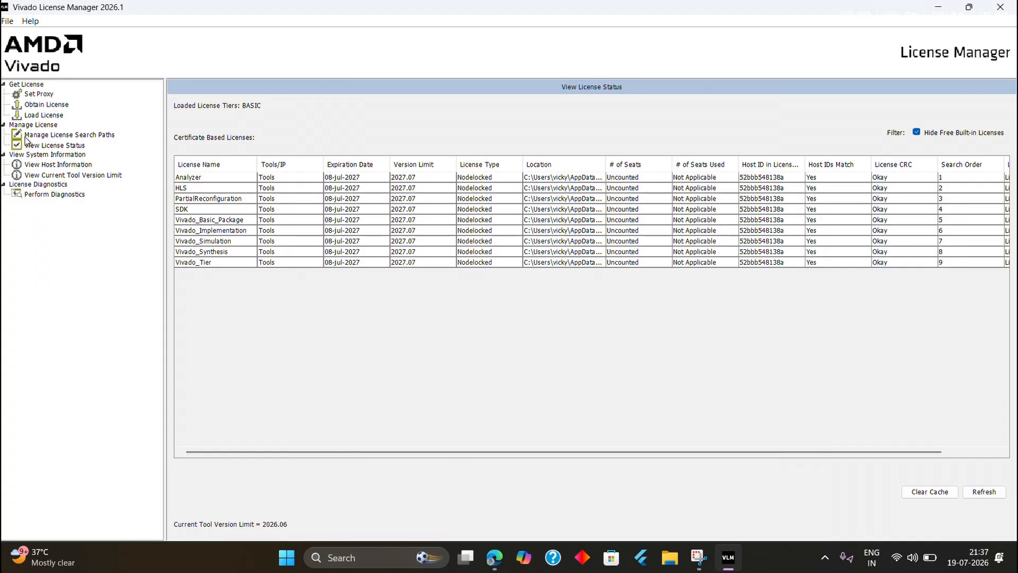
Obtain a license with the Start Now! 60 Day Trial option and connect to the AMD licensing website.
left_click(30, 105)
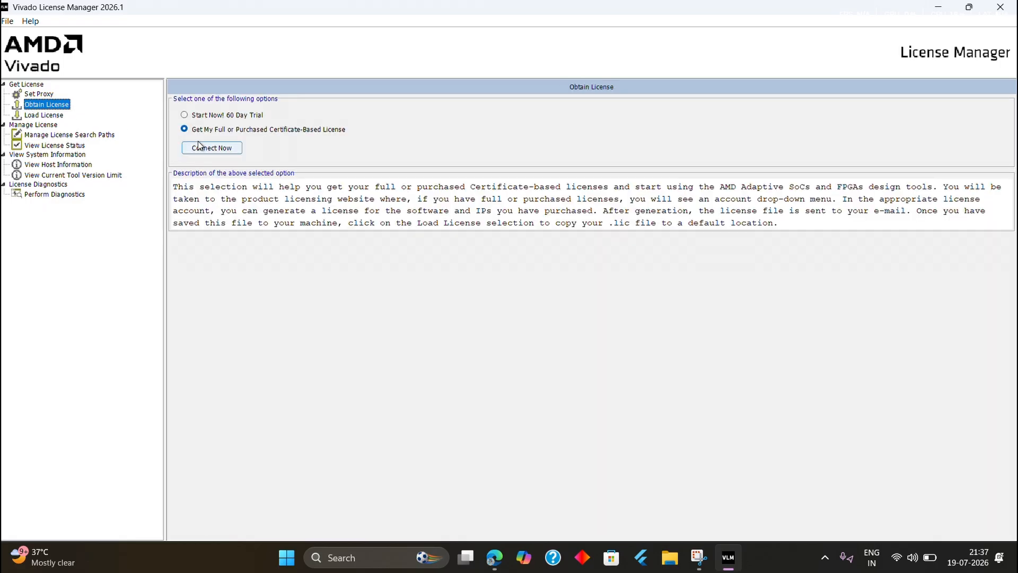
left_click(208, 120)
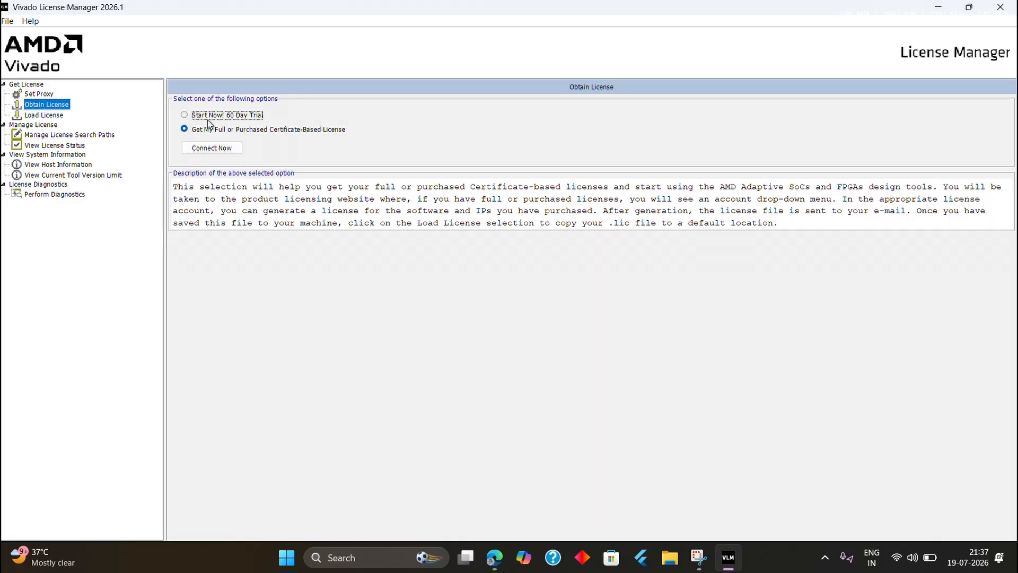
left_click(223, 151)
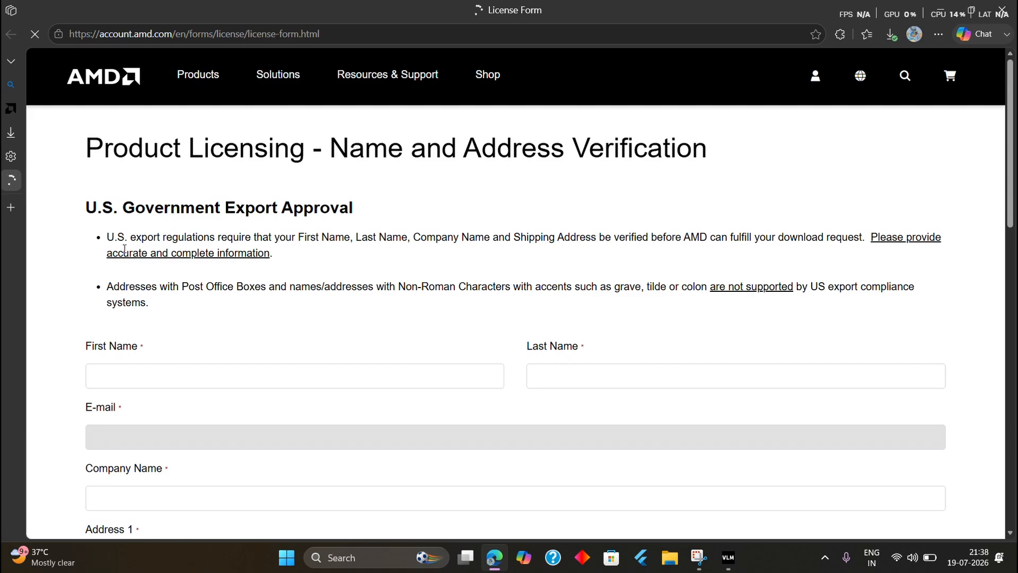
left_click(177, 367)
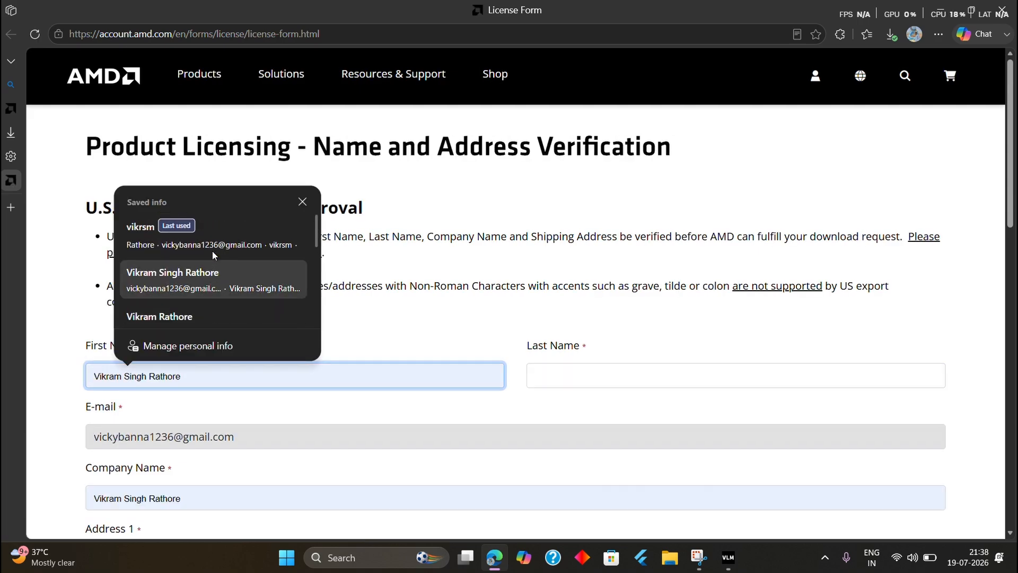
left_click(219, 275)
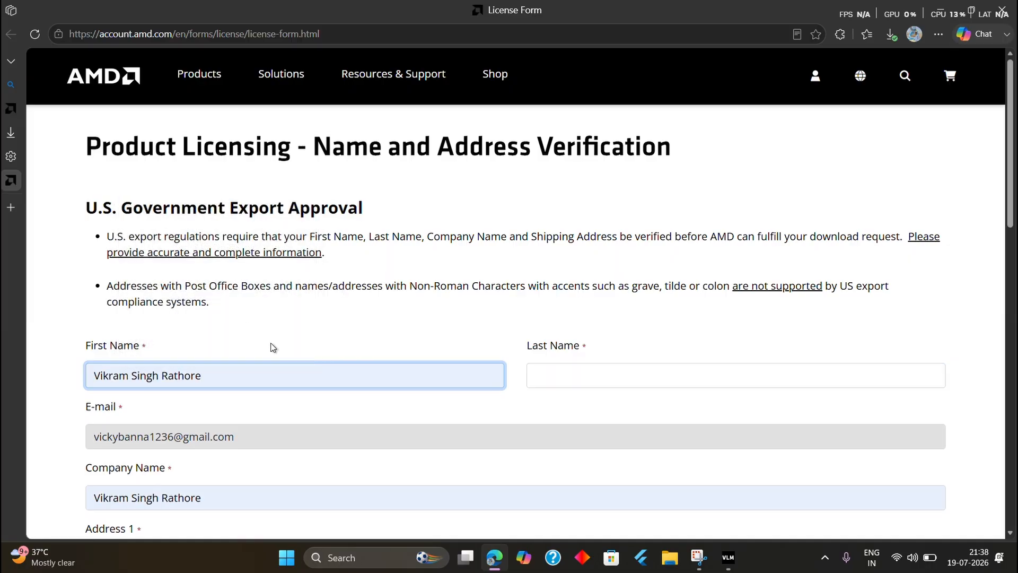
scroll(271, 345, "down", 4)
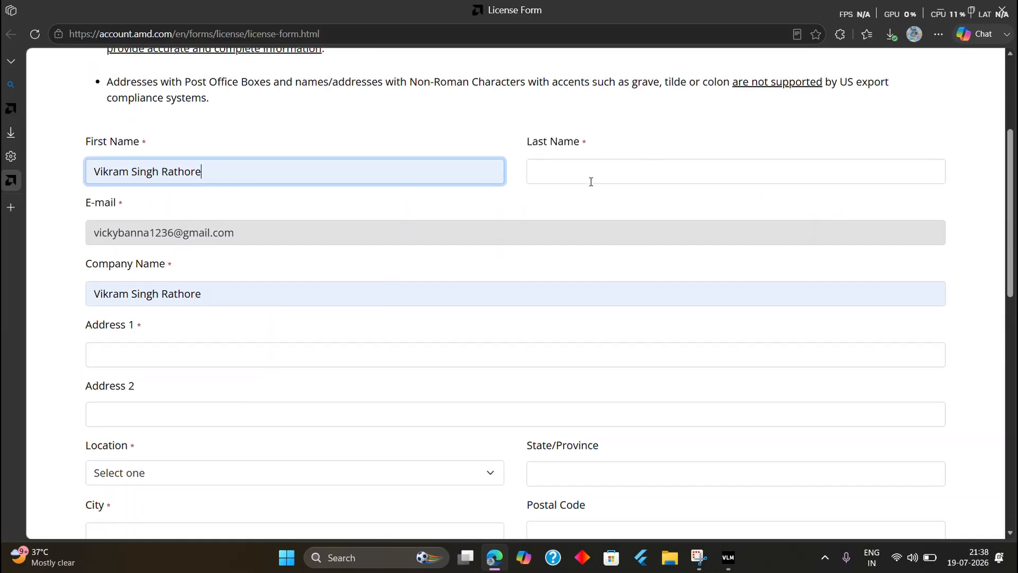
left_click(345, 173)
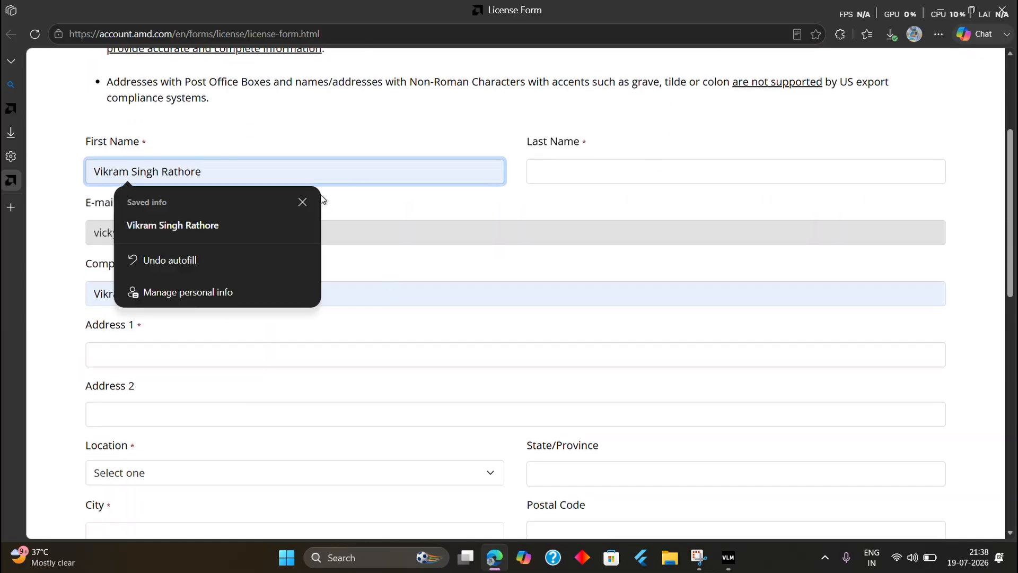
left_click(272, 224)
left_click(313, 234)
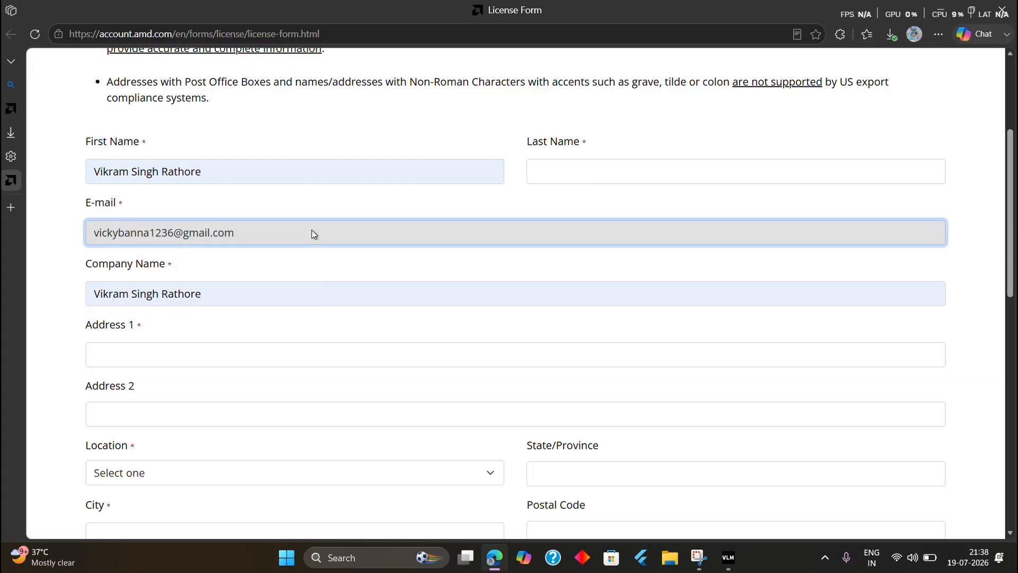
double_click(275, 234)
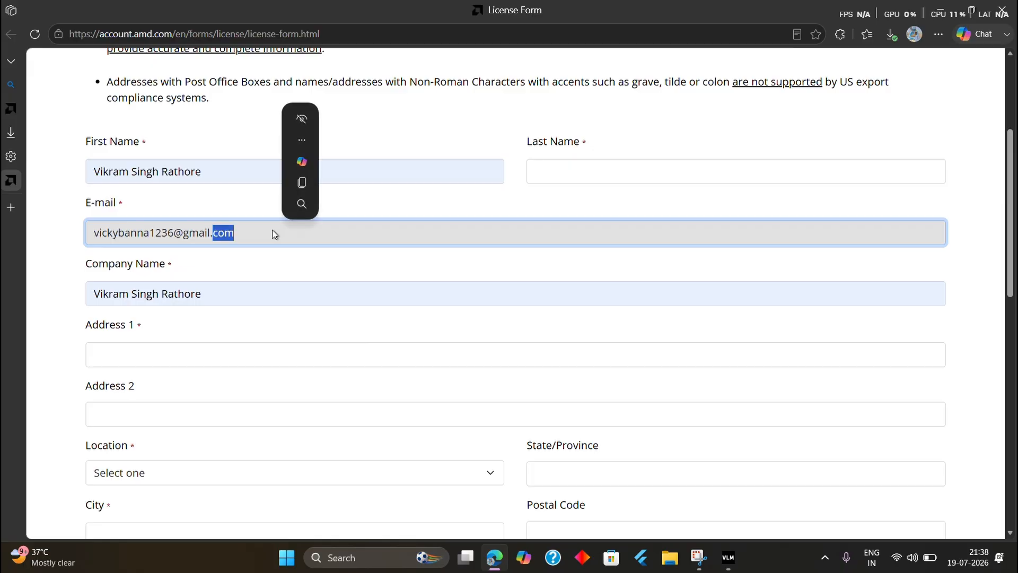
double_click(243, 166)
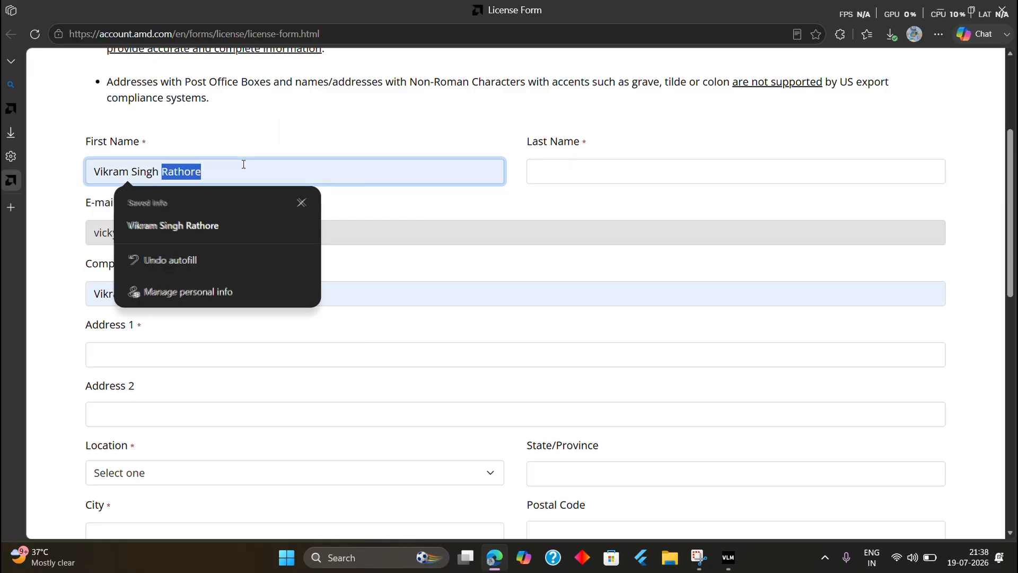
key("BackSpace")
key("BackSpace")
key("ctrl+z")
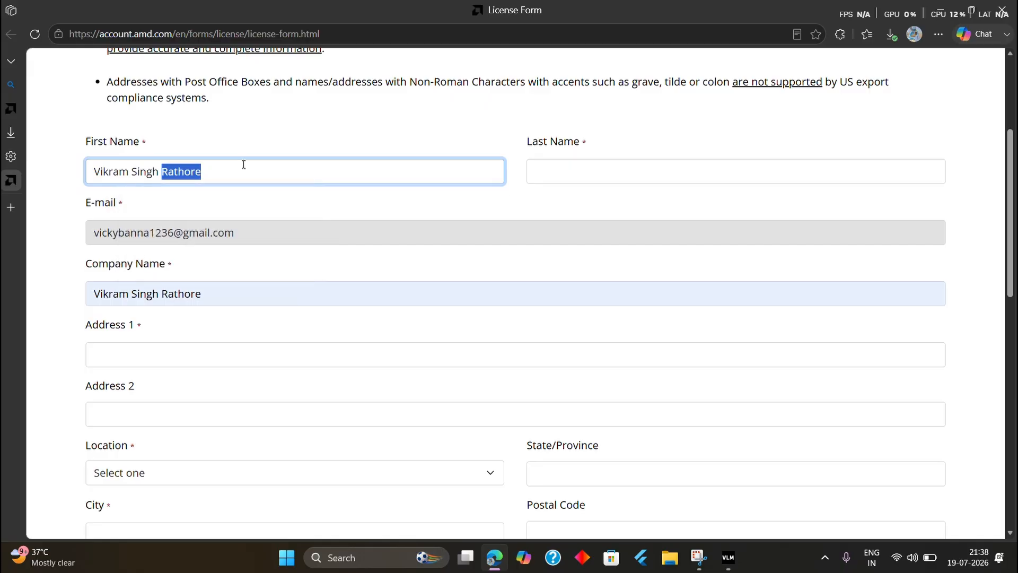
left_click(243, 164)
key("BackSpace")
key("BackSpace")
key("BackSpace")
key("BackSpace")
key("BackSpace")
key("BackSpace")
key("BackSpace")
key("BackSpace")
key("BackSpace")
key("BackSpace")
key("BackSpace")
key("BackSpace")
key("BackSpace")
key("BackSpace")
key("BackSpace")
key("BackSpace")
key("BackSpace")
key("BackSpace")
key("BackSpace")
key("BackSpace")
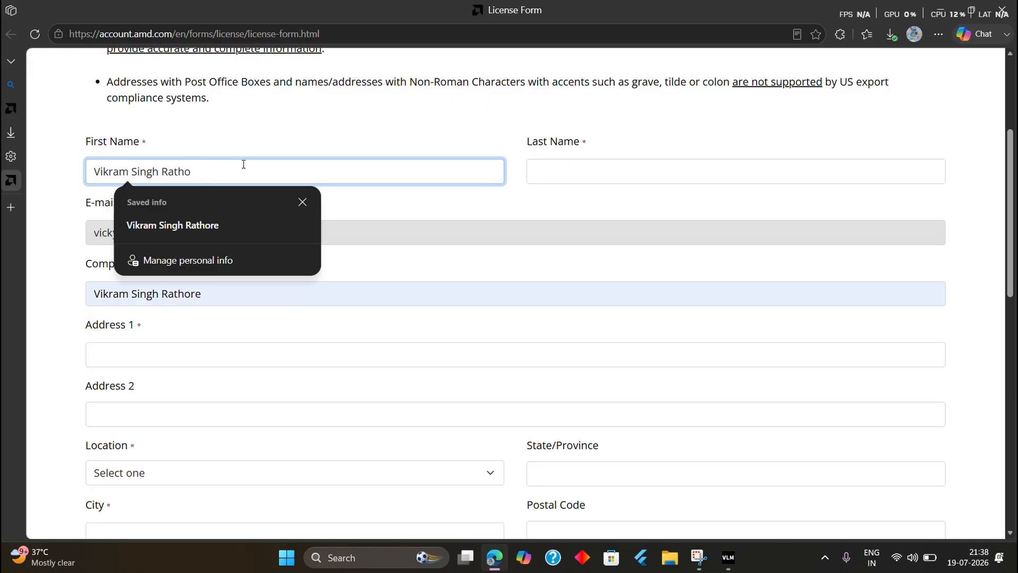
Fill the license verification form from the last-used saved personal info, submit it, and save the address in the browser.
left_click(243, 165)
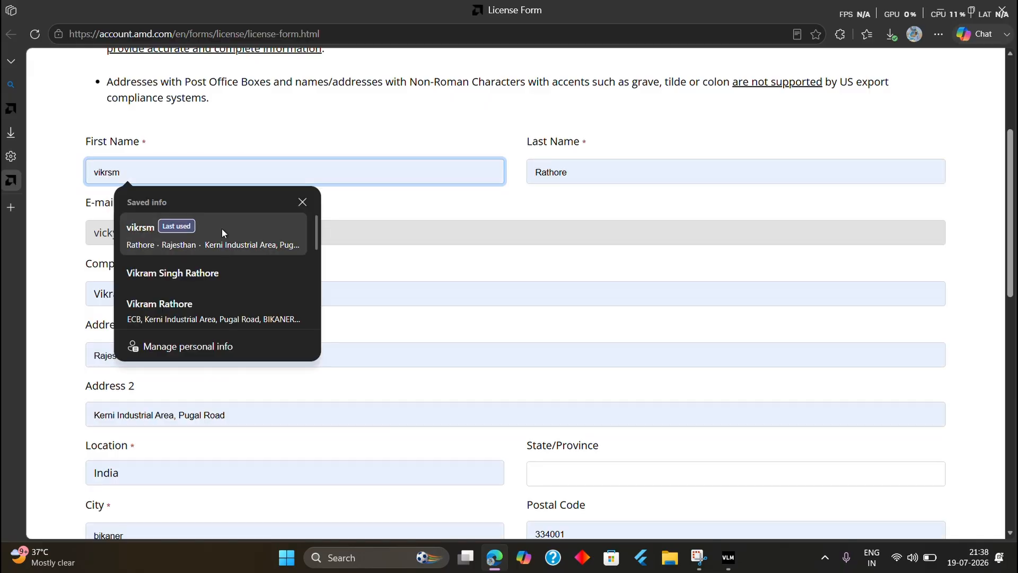
left_click(210, 253)
scroll(368, 346, "down", 6)
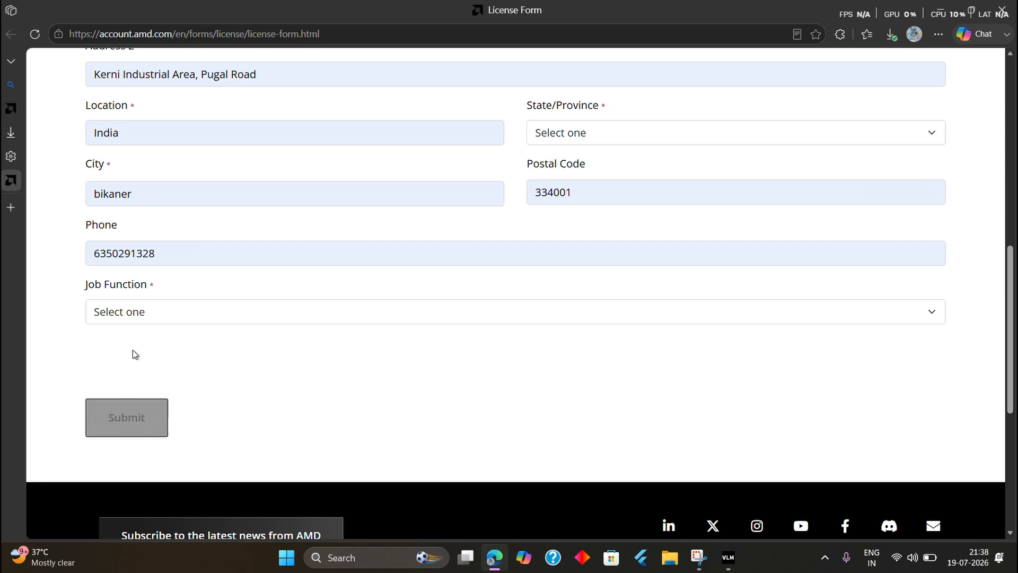
left_click(136, 419)
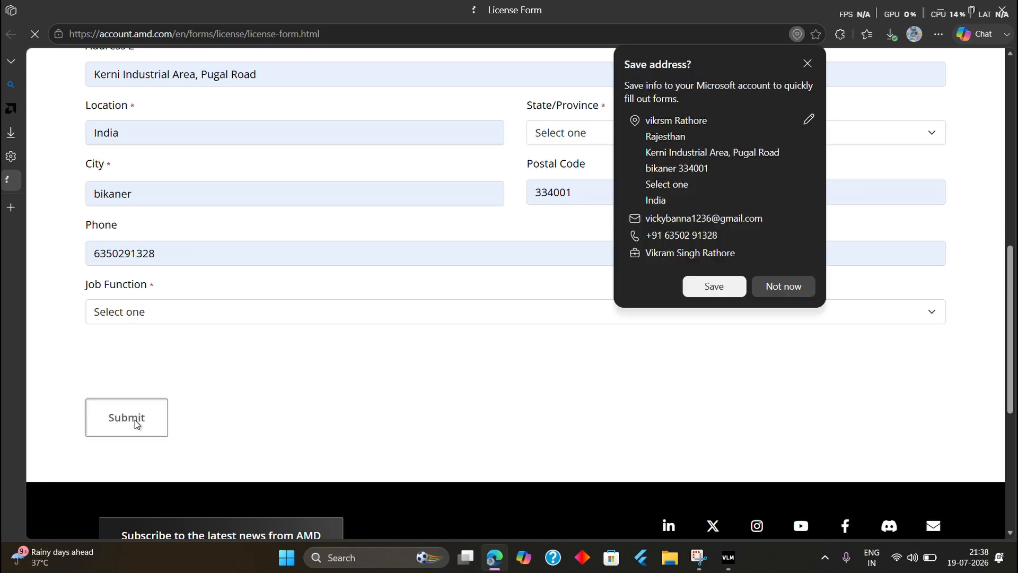
left_click(727, 287)
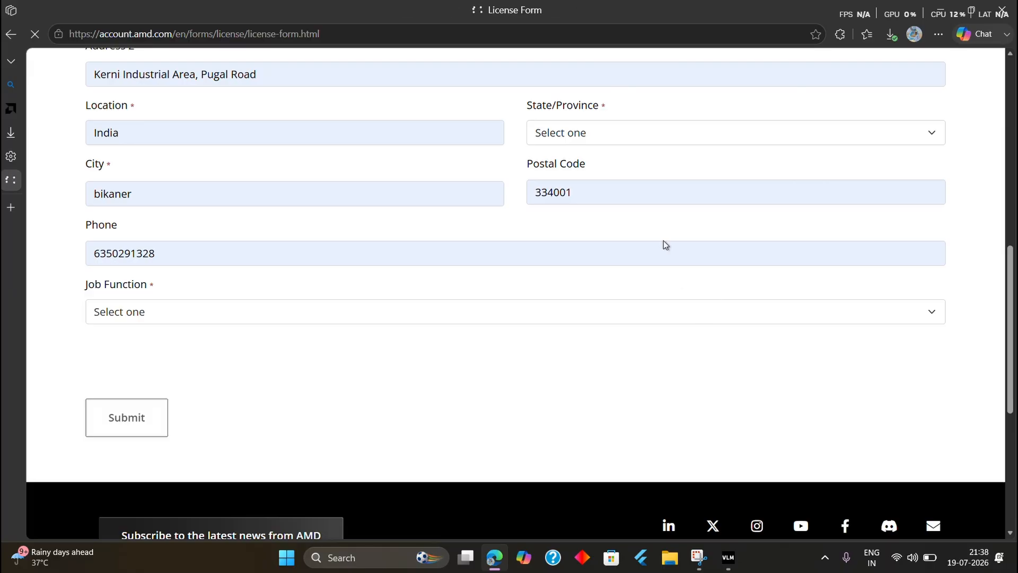
Choose the required state/province on the returned verification form and submit it with Student as the job function.
scroll(421, 322, "down", 7)
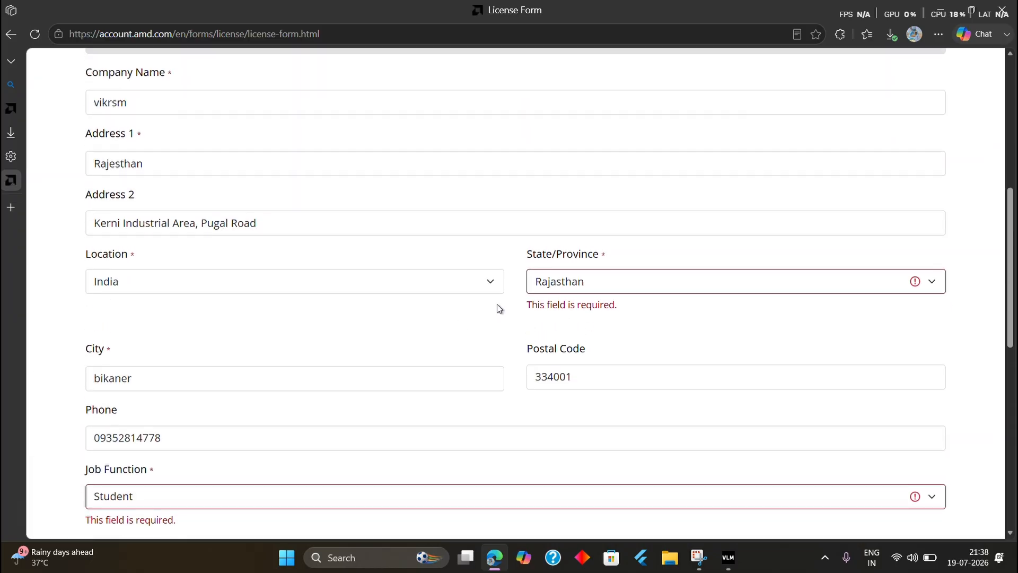
left_click(594, 286)
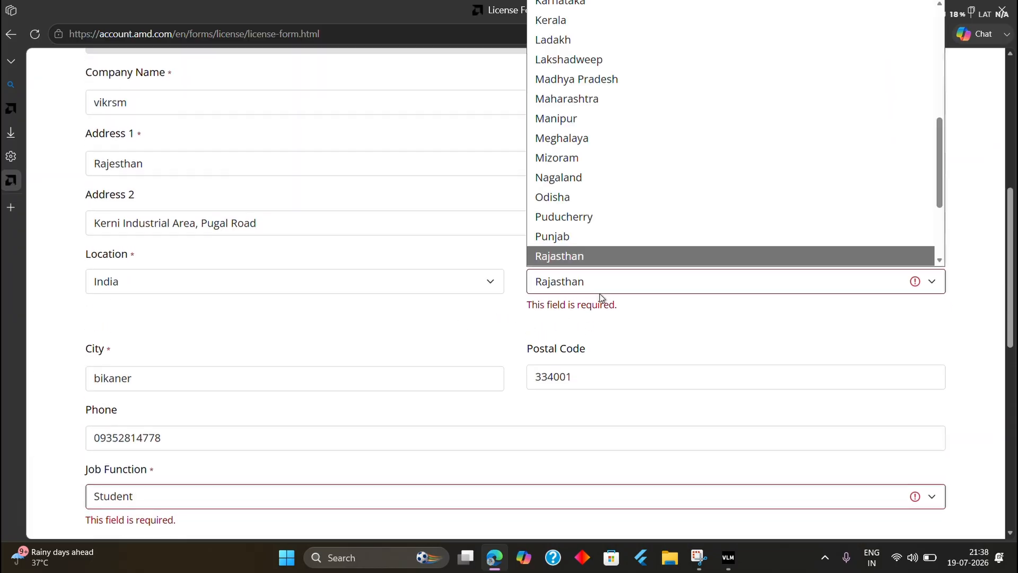
left_click(614, 255)
scroll(641, 331, "down", 3)
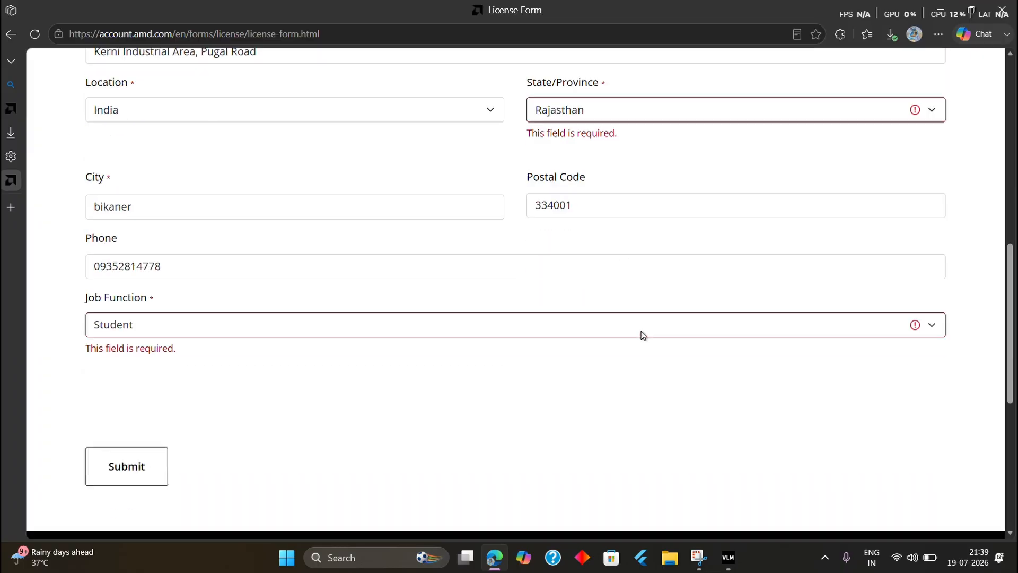
scroll(641, 331, "down", 2)
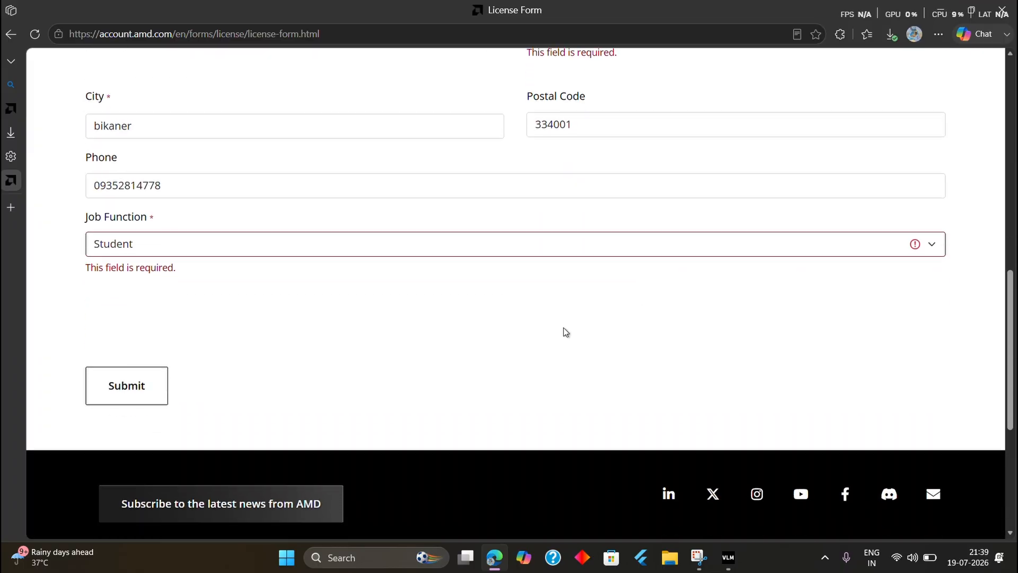
left_click(138, 376)
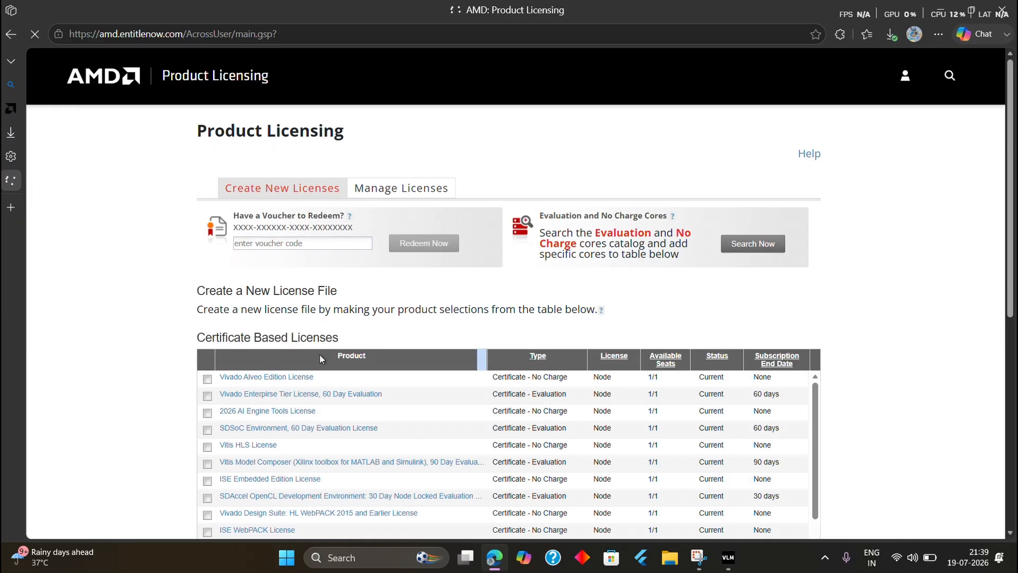
Select Vivado Enterpirse Tier License, 60 Day Evaluation and open the node-locked license generation form for it.
scroll(319, 358, "down", 4)
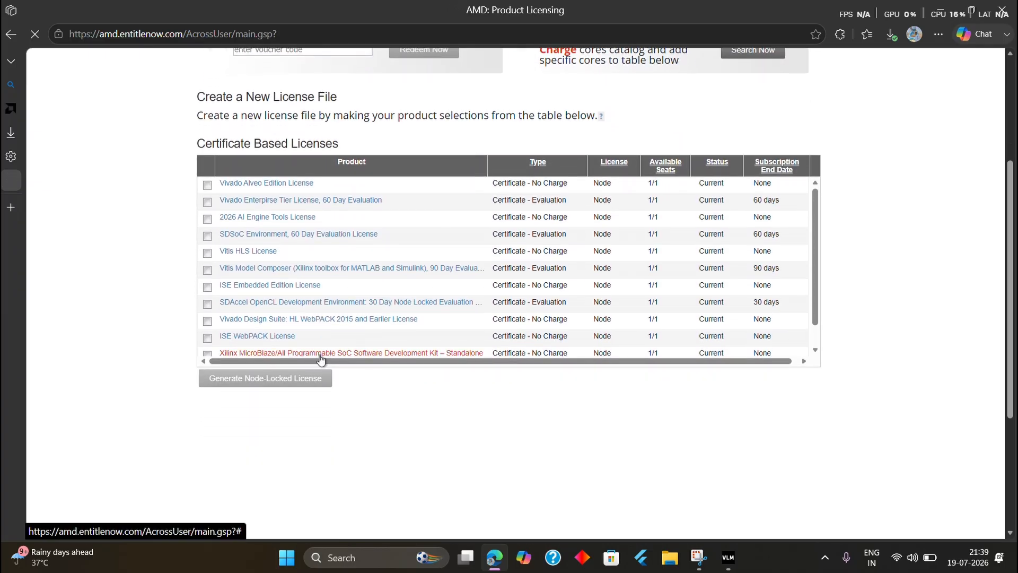
left_click(208, 202)
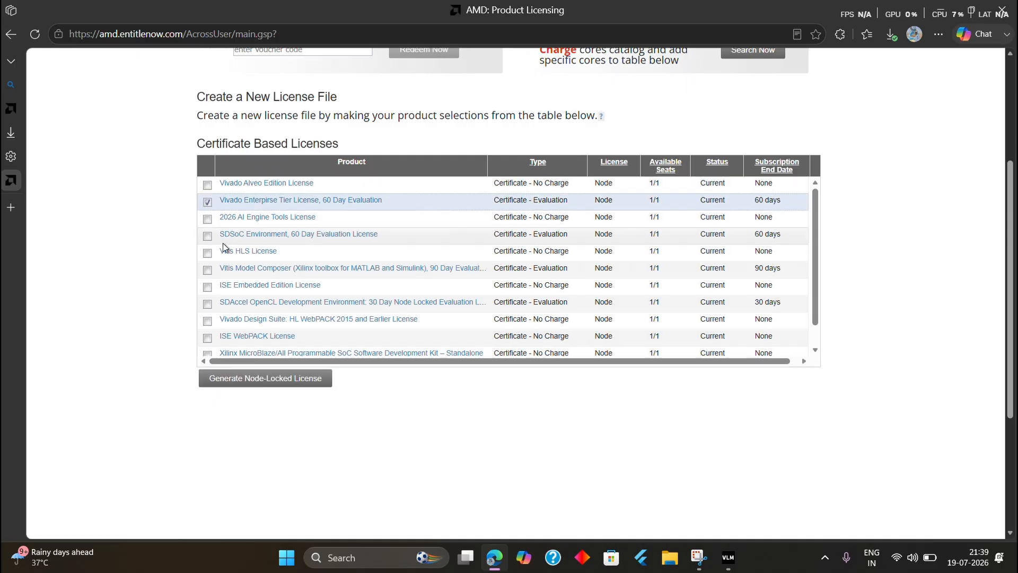
left_click(274, 386)
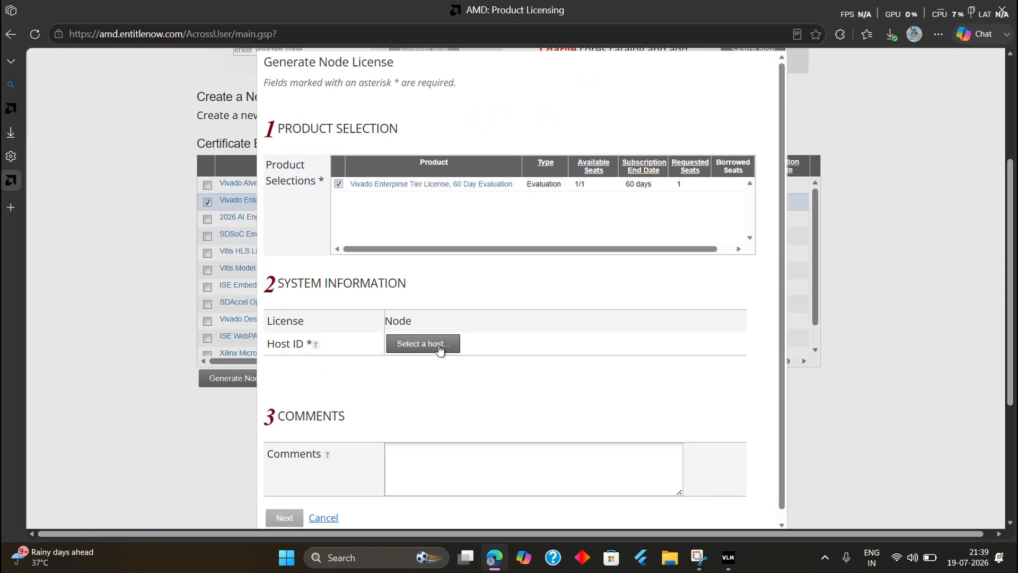
Switch to Vivado License Manager and view the local system's host information.
left_click(437, 345)
scroll(438, 345, "down", 1)
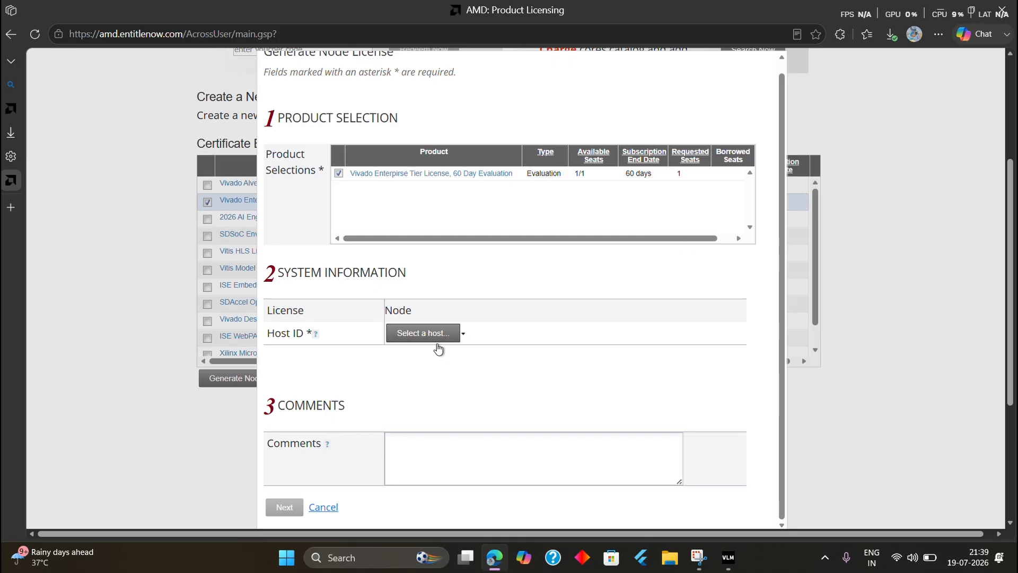
scroll(438, 348, "up", 1)
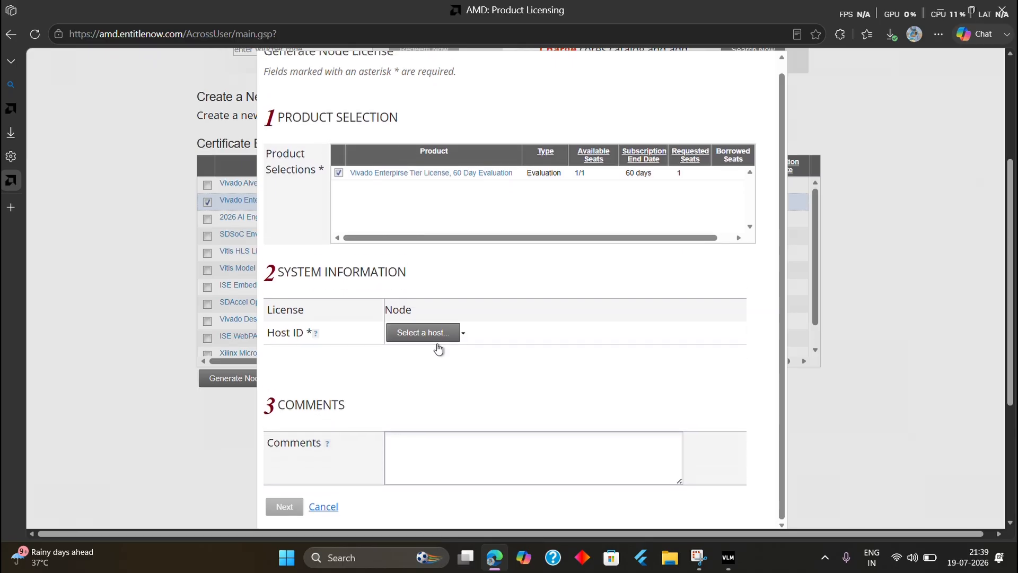
key("alt")
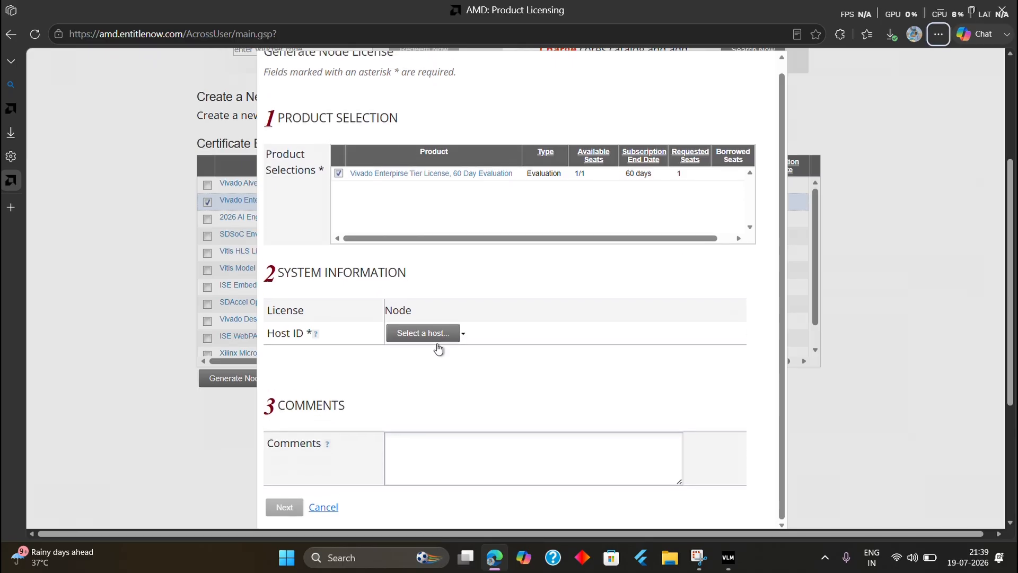
key("alt+Tab")
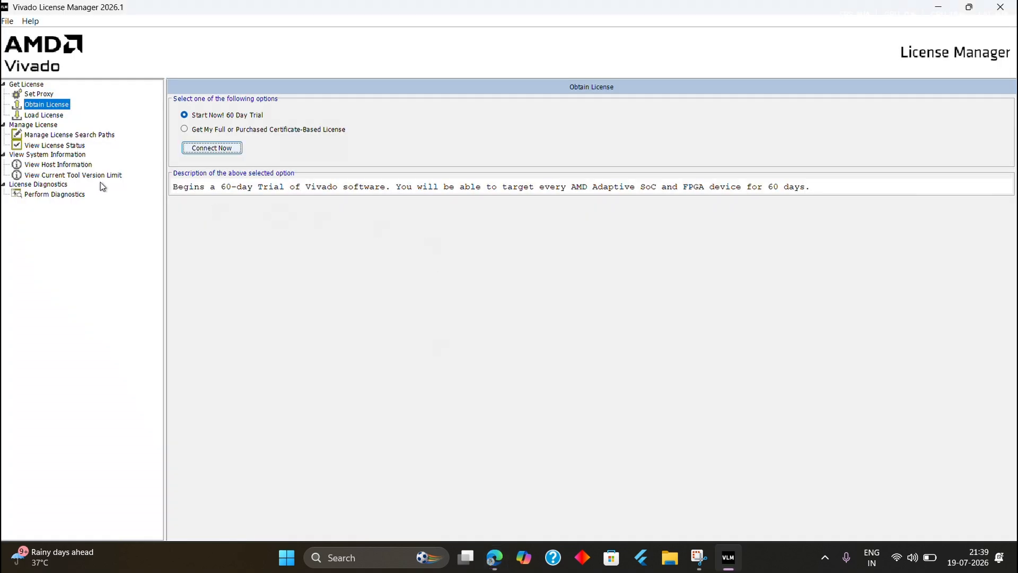
left_click(47, 165)
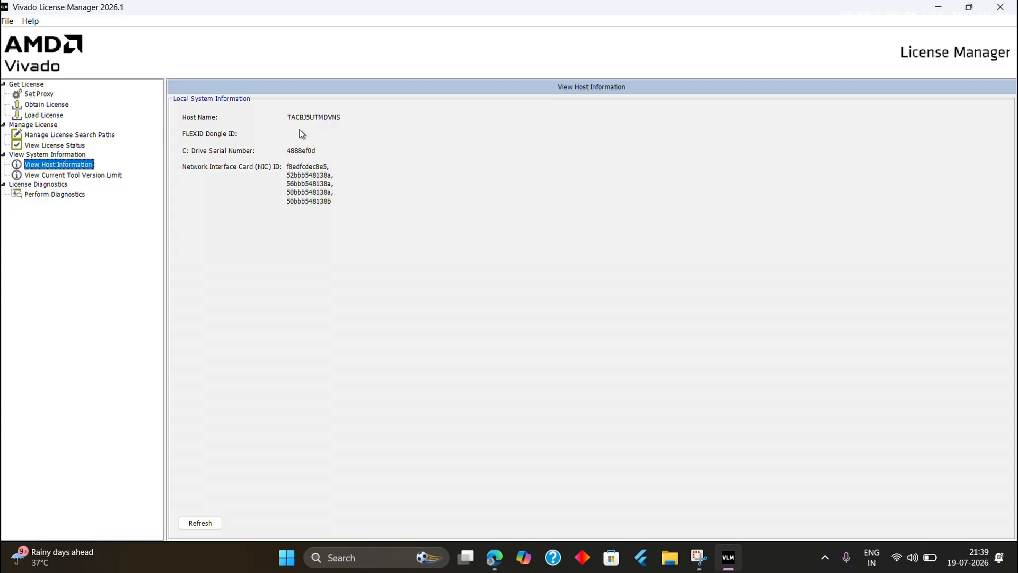
Return to the licensing form in the browser, add a new host, and enter the host name TACBJ5UTMDVNS copied from Vivado License Manager.
key("alt+Tab")
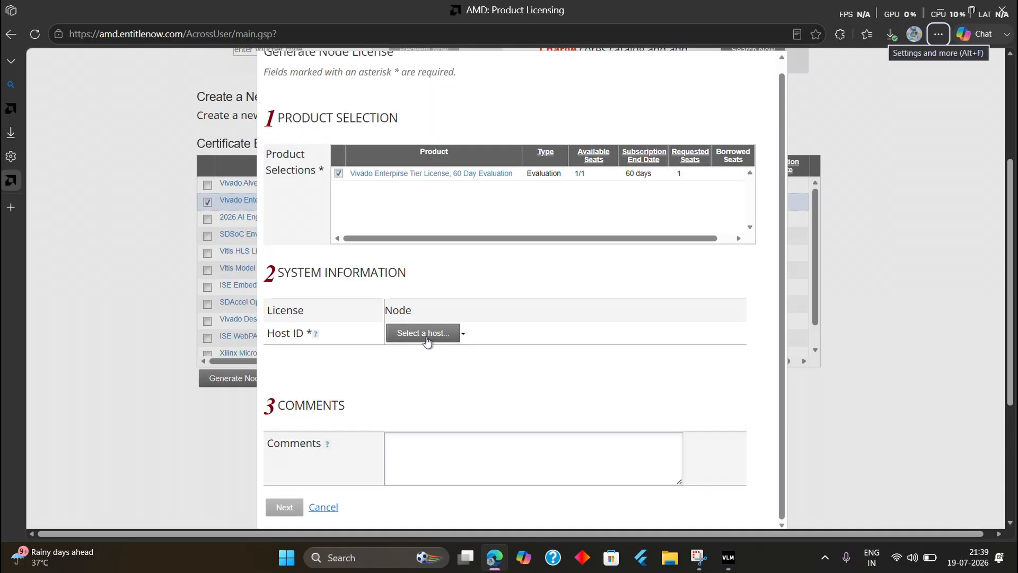
left_click(423, 333)
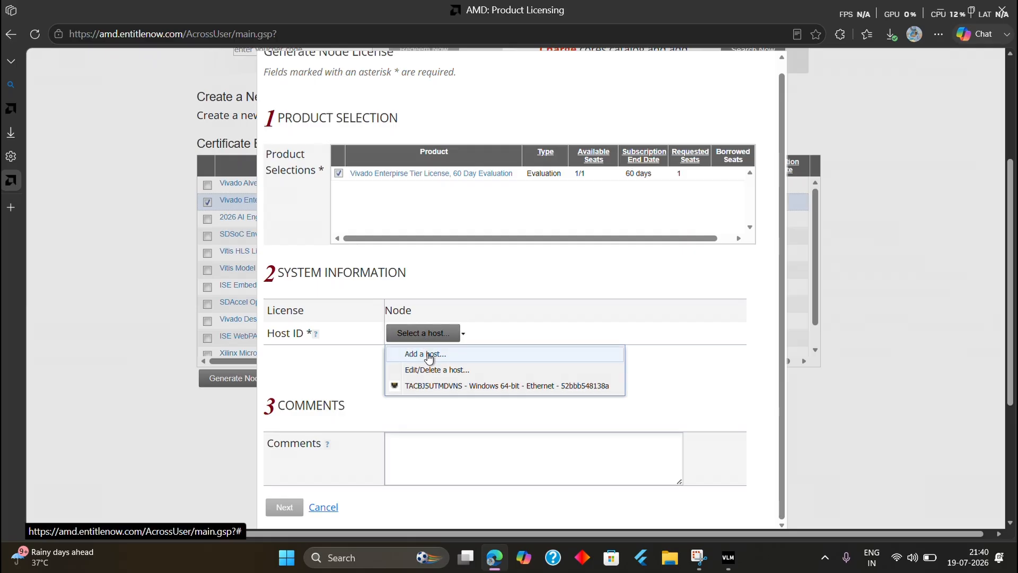
left_click(428, 354)
key("alt+Tab")
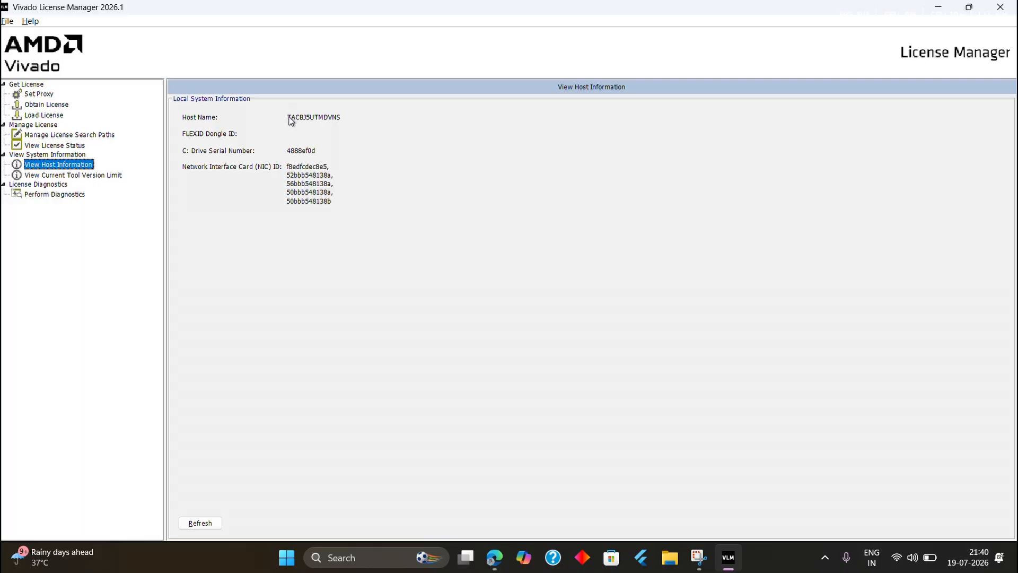
left_click_drag(287, 118, 323, 115)
key("alt+Tab")
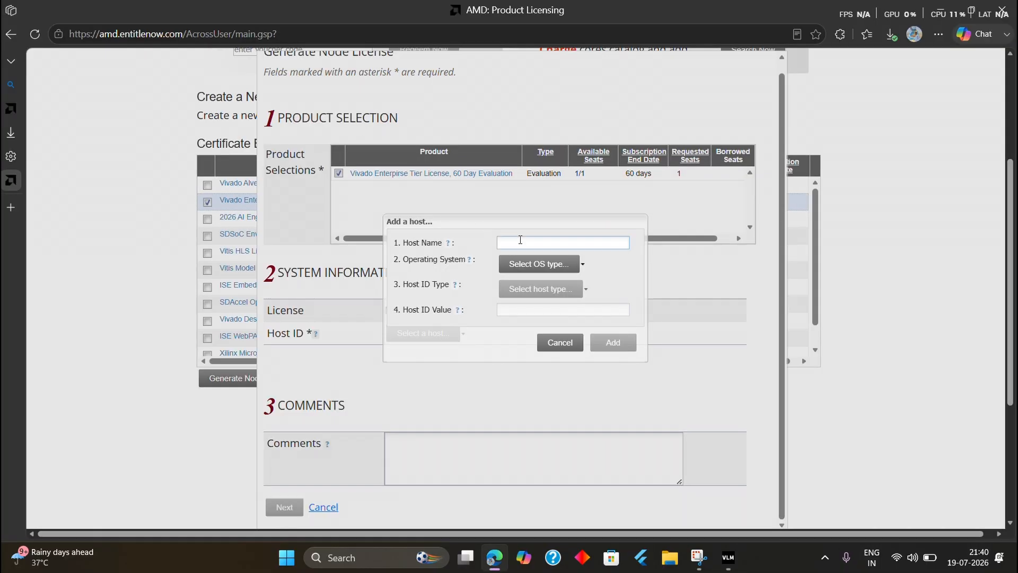
type("TACBJ5UTMDVNS")
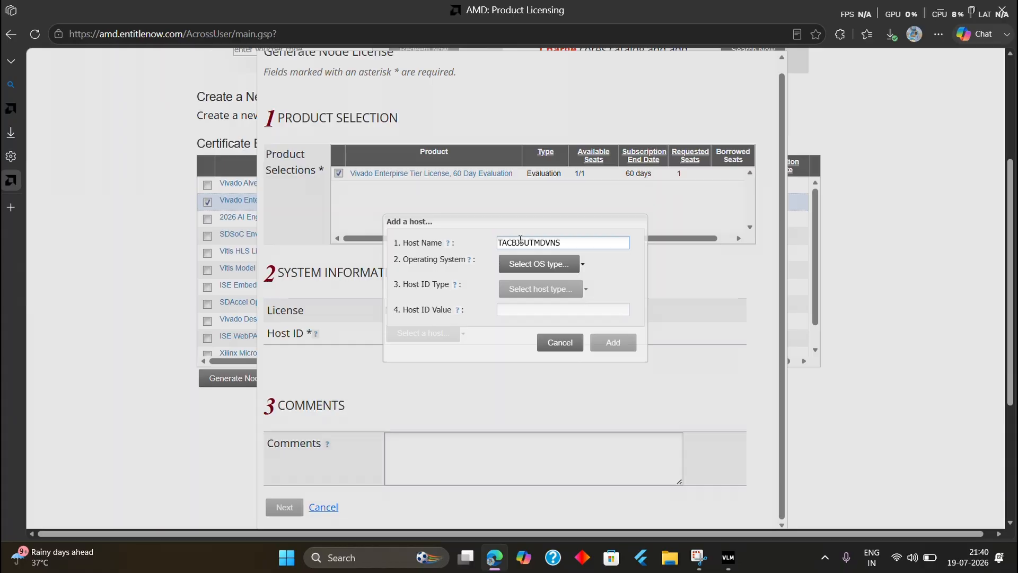
Set the new host's operating system to Windows 64-bit and its host ID type to Ethernet MAC.
left_click(533, 265)
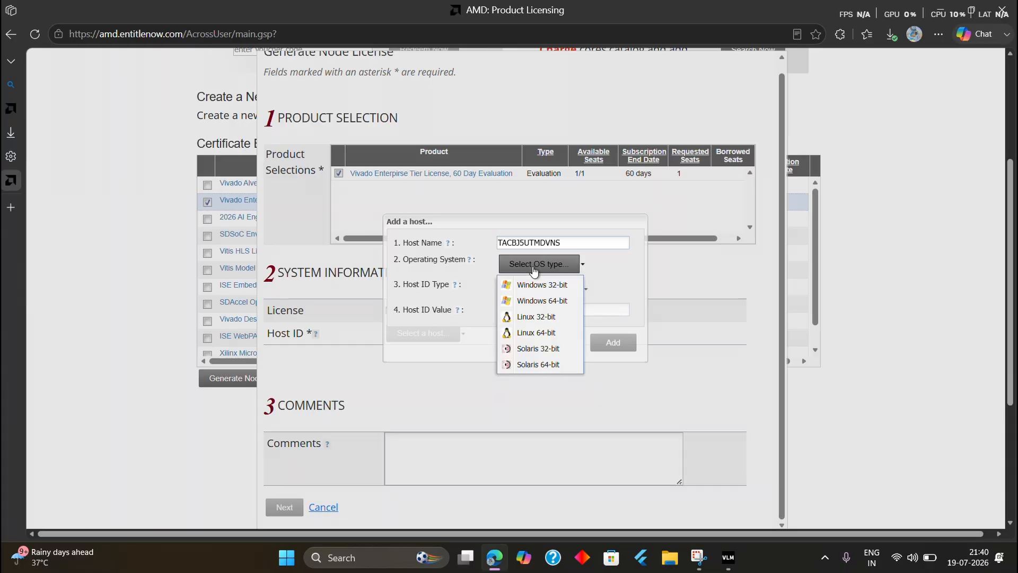
left_click(537, 302)
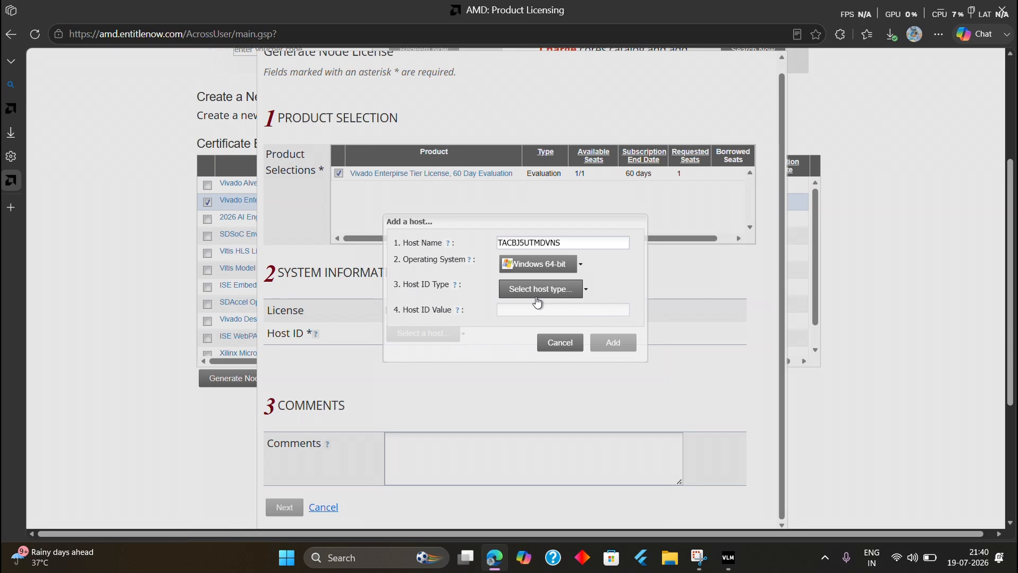
left_click(545, 295)
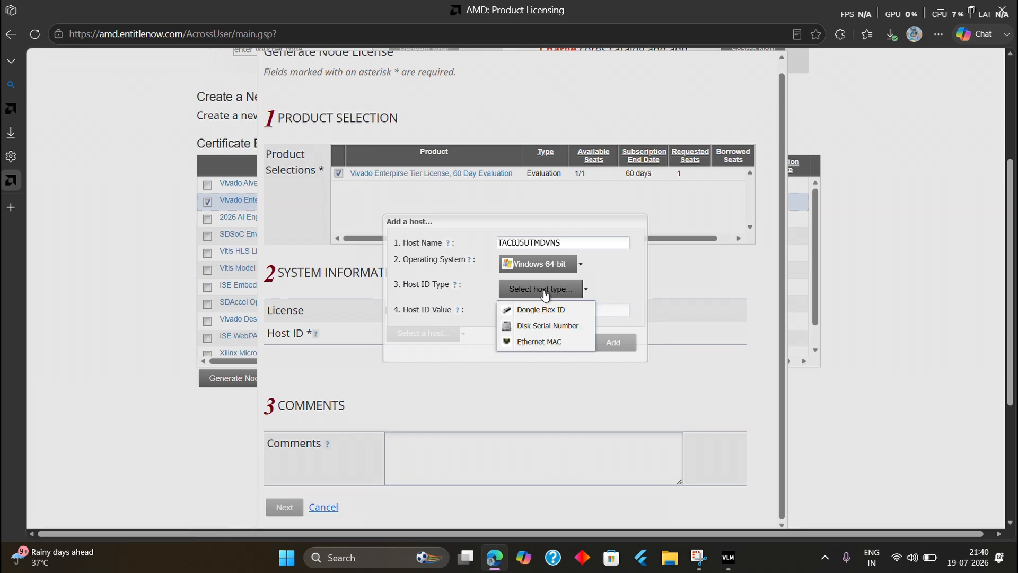
left_click(535, 343)
Copy the first Network Interface Card ID from Vivado License Manager into the Host ID Value and add the host.
left_click(564, 307)
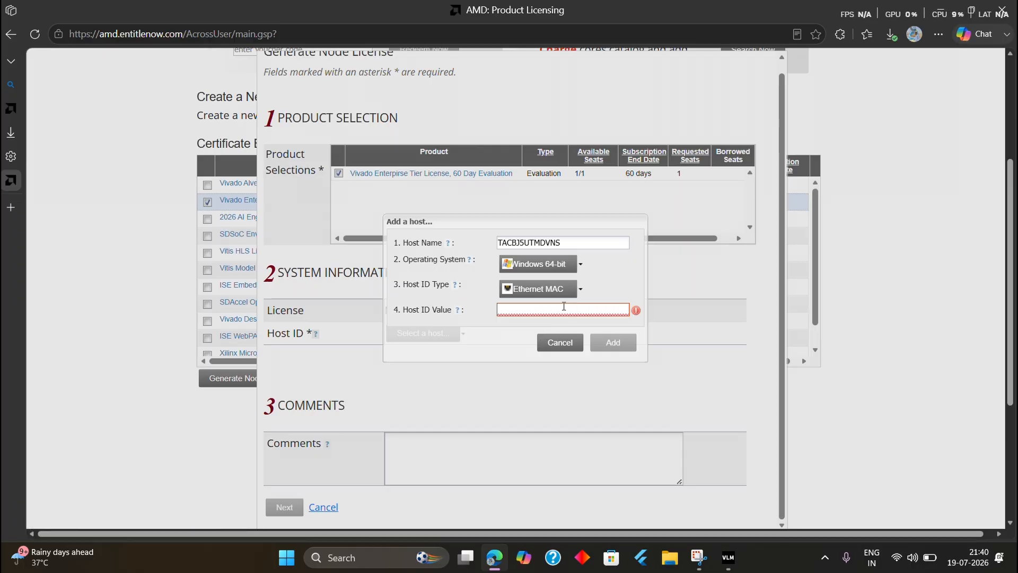
key("alt+Tab")
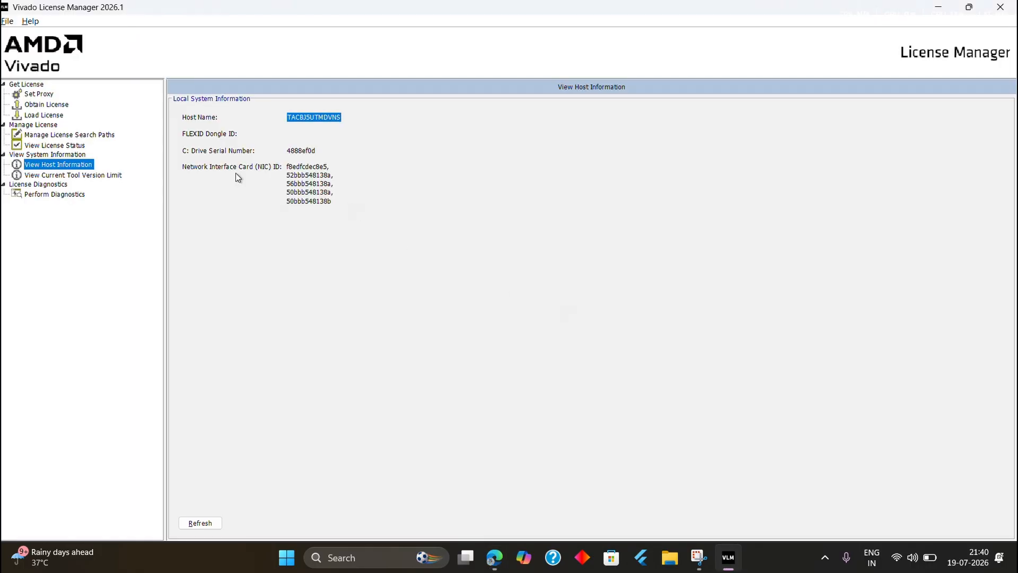
left_click(286, 169)
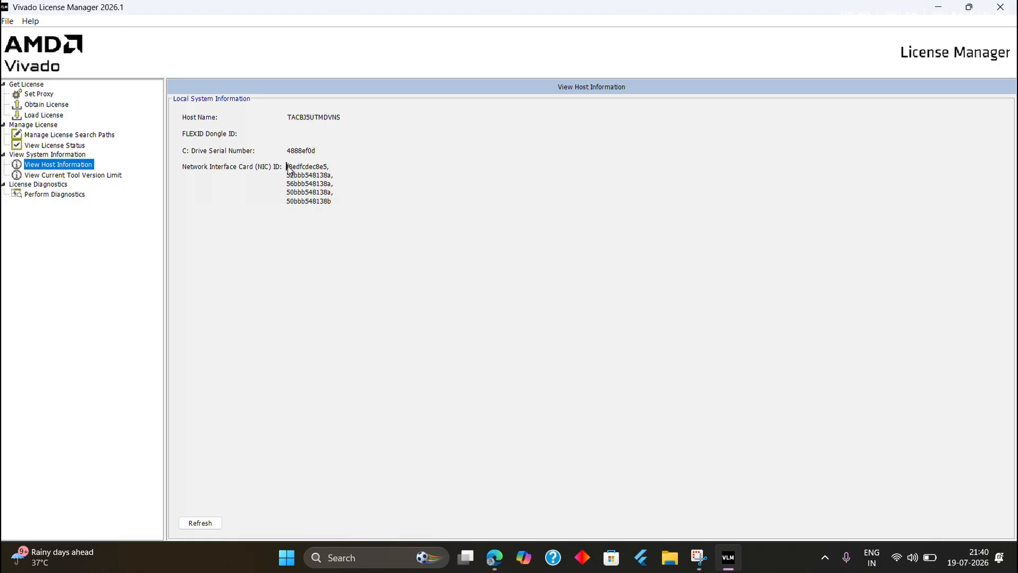
left_click_drag(287, 166, 326, 167)
key("ctrl+c")
left_click_drag(325, 166, 287, 170)
key("alt+Tab")
key("ctrl+v")
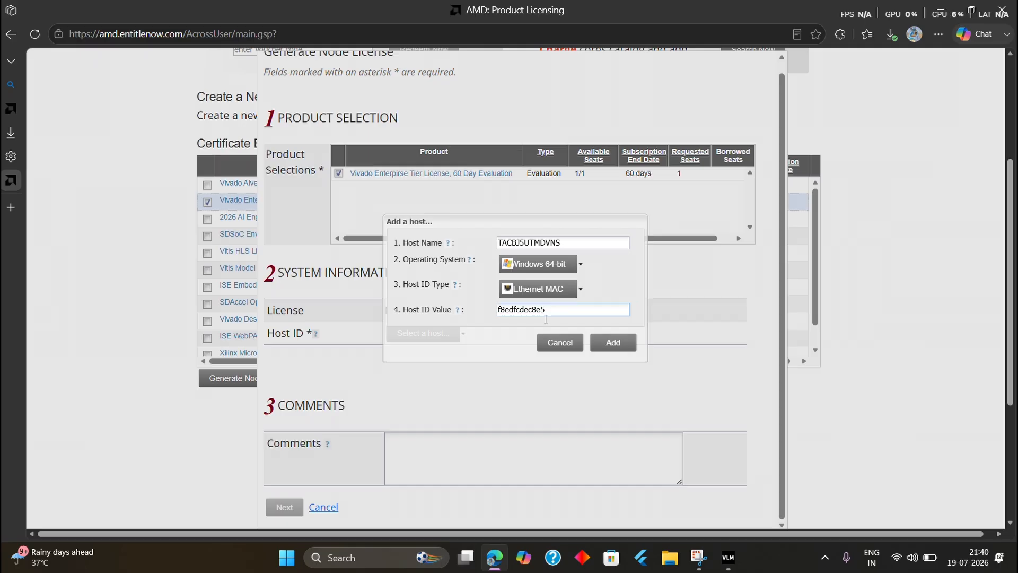
left_click(610, 341)
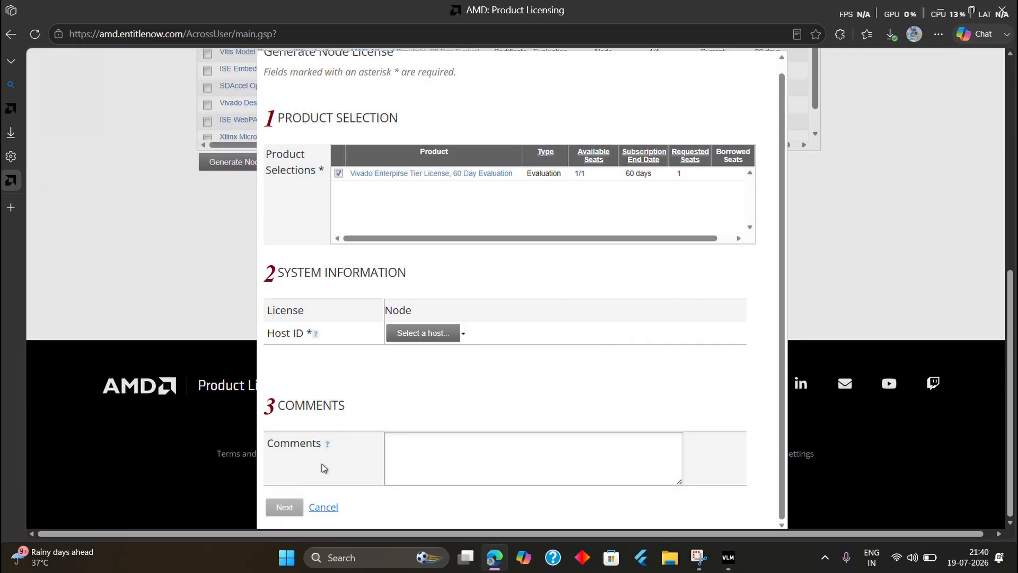
Proceed through the license request review and generate the node license for the added host.
left_click(284, 508)
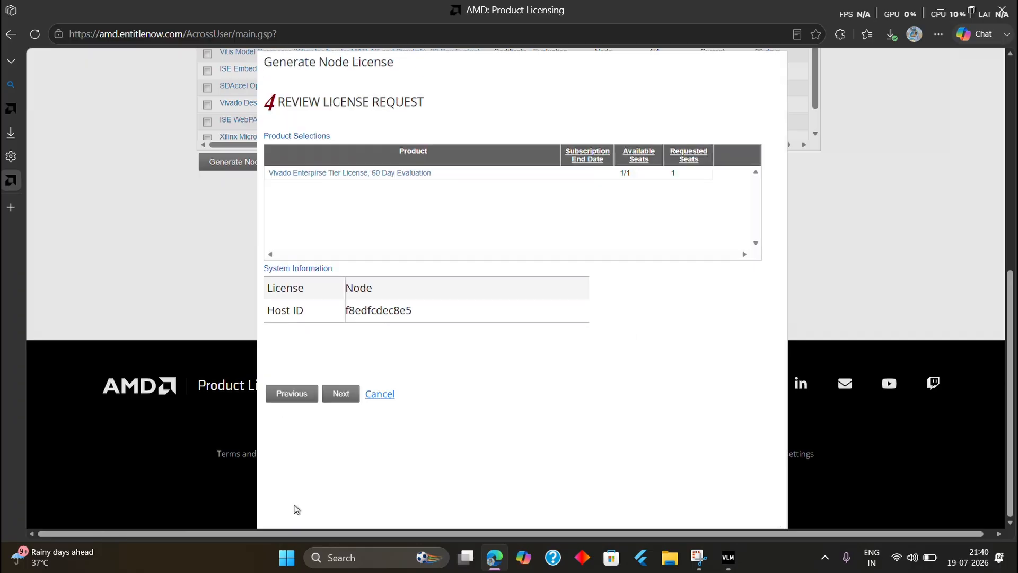
left_click(341, 395)
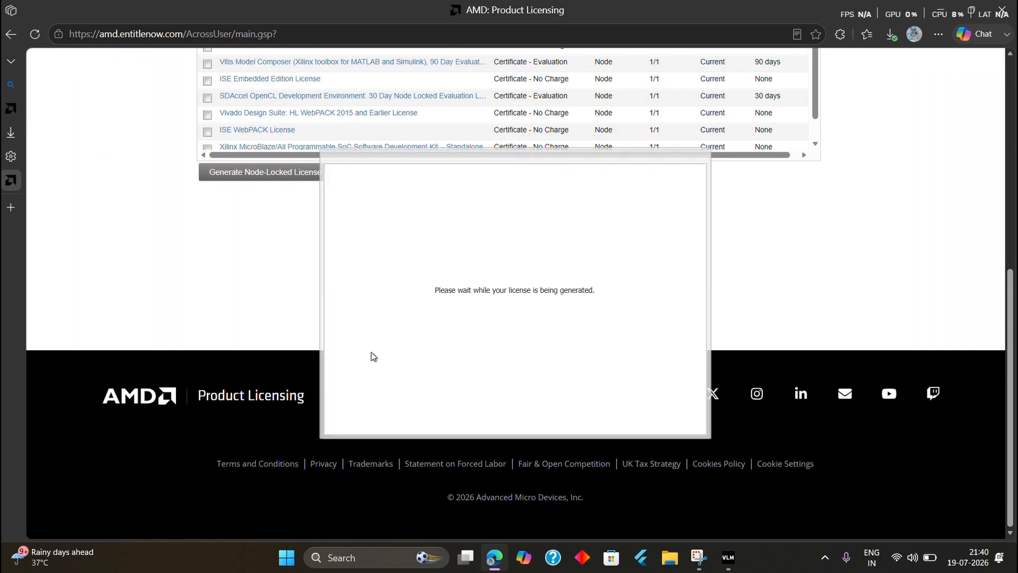
scroll(381, 340, "up", 7)
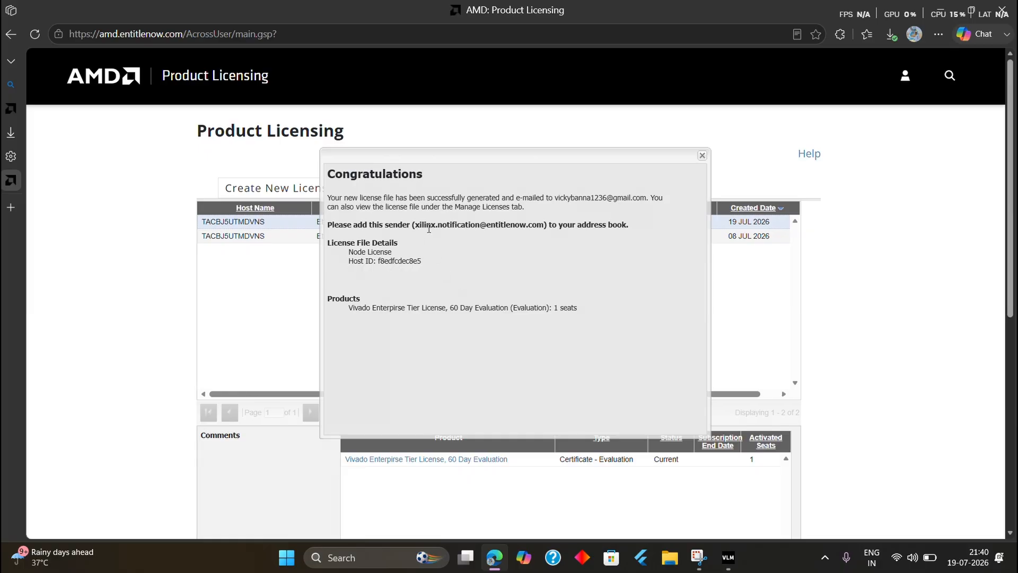
Copy the license notification sender's address, then open Gmail in a new browser tab and open the Xilinx license file e-mail.
left_click_drag(416, 230, 543, 229)
key("ctrl+c")
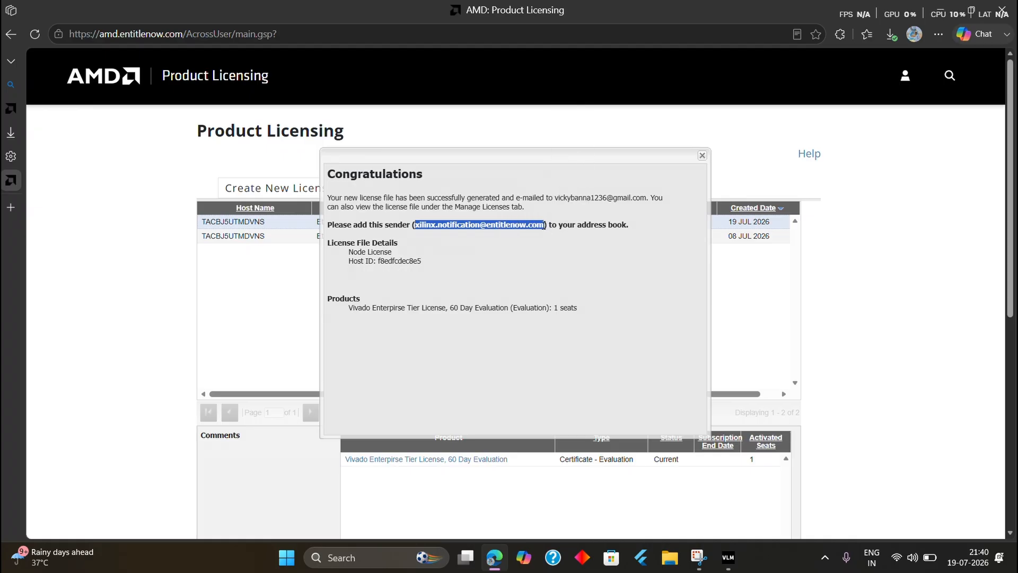
left_click(10, 210)
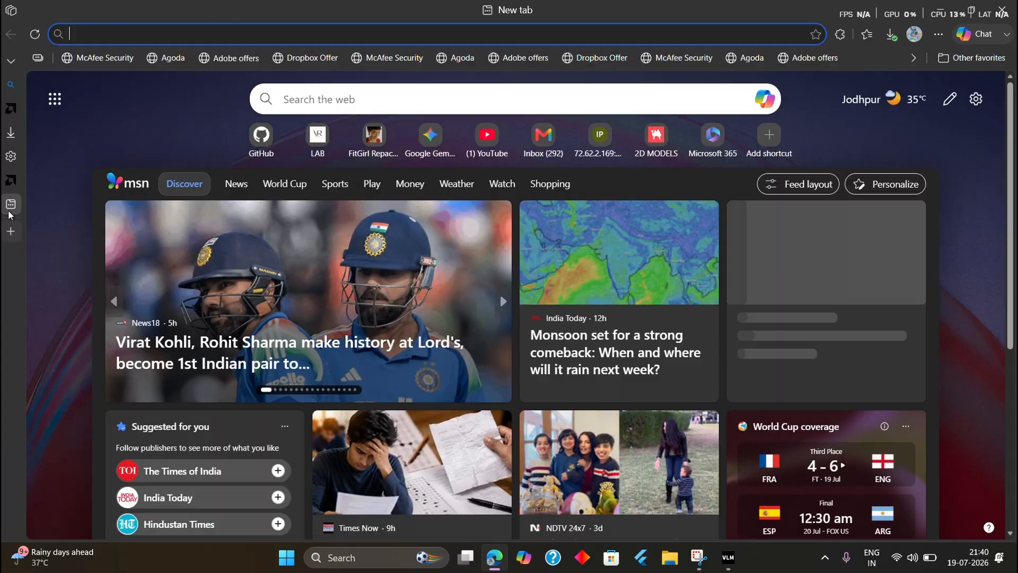
type("gmail")
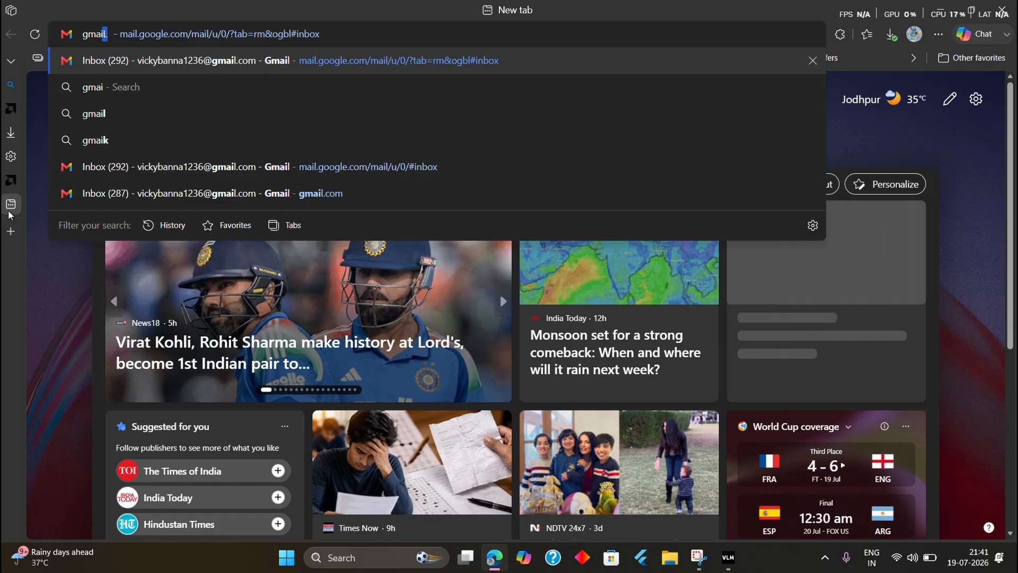
key("Return")
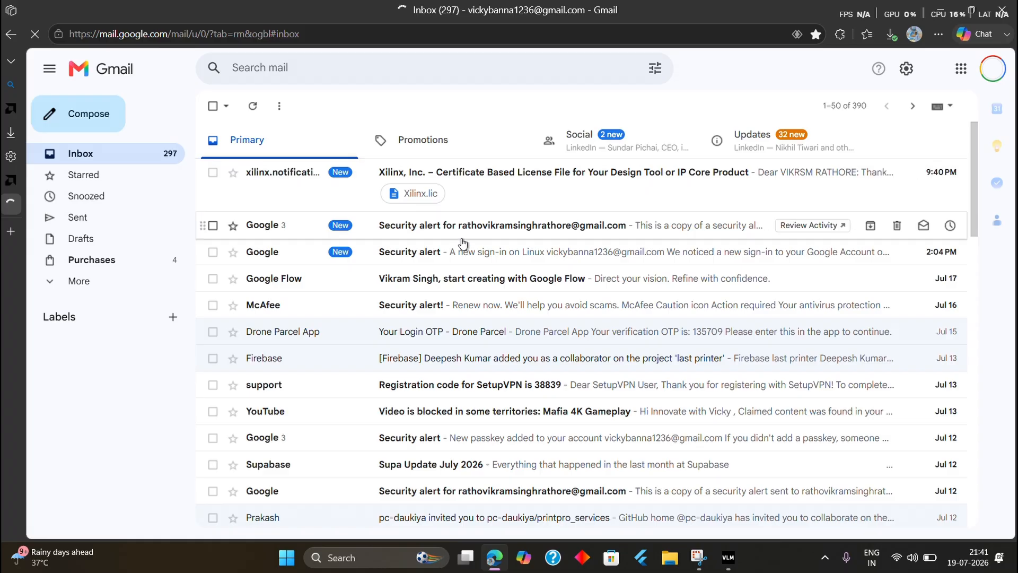
left_click(481, 180)
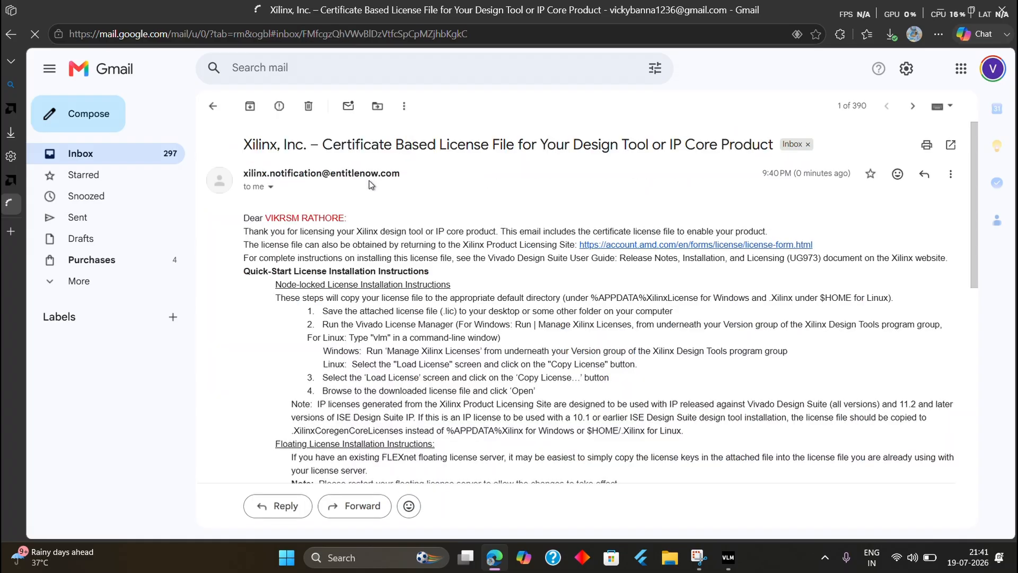
Download the Xilinx.lic attachment from the e-mail and show the downloaded file in its folder.
scroll(406, 237, "down", 10)
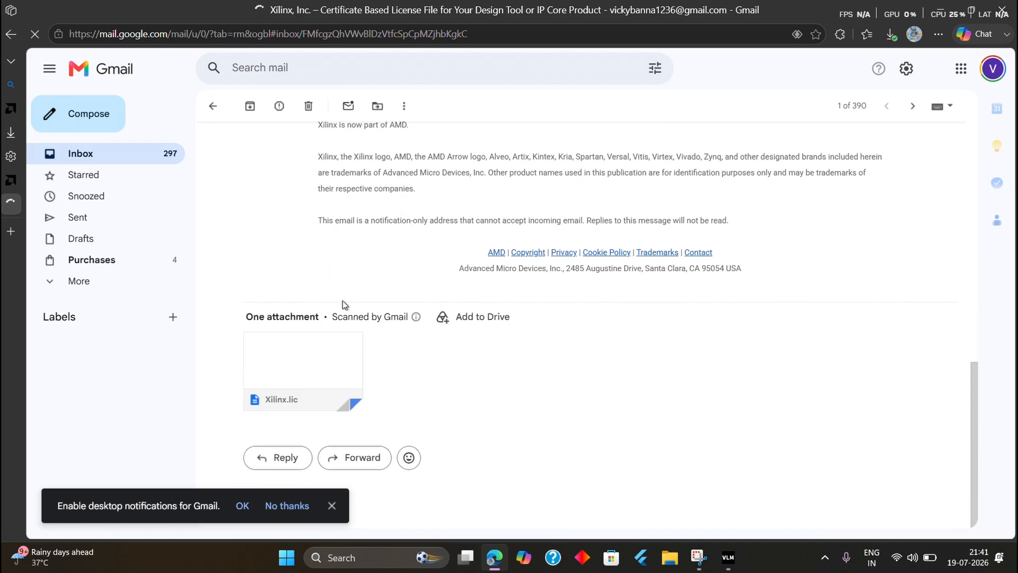
mouse_move(272, 399)
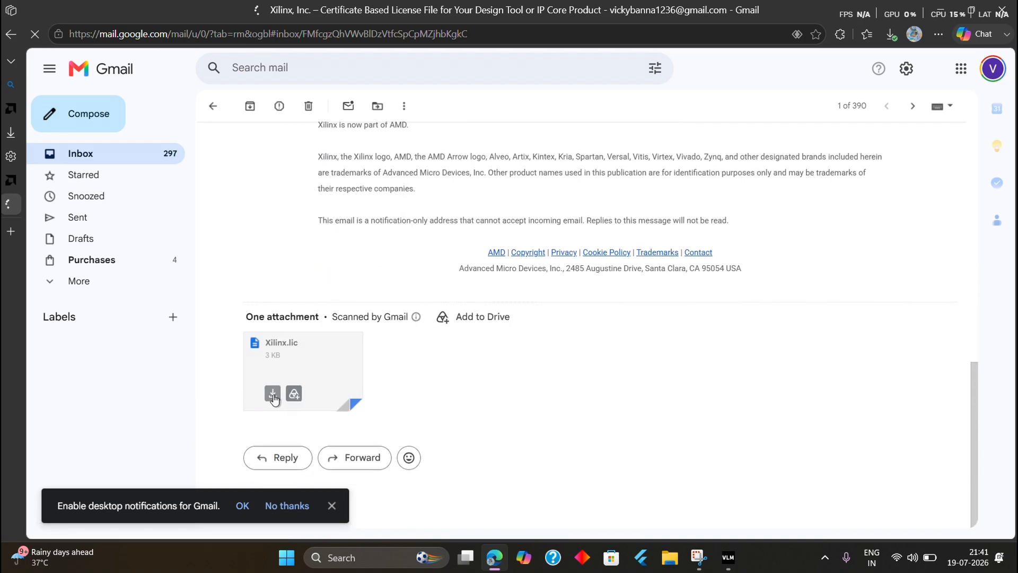
left_click(272, 395)
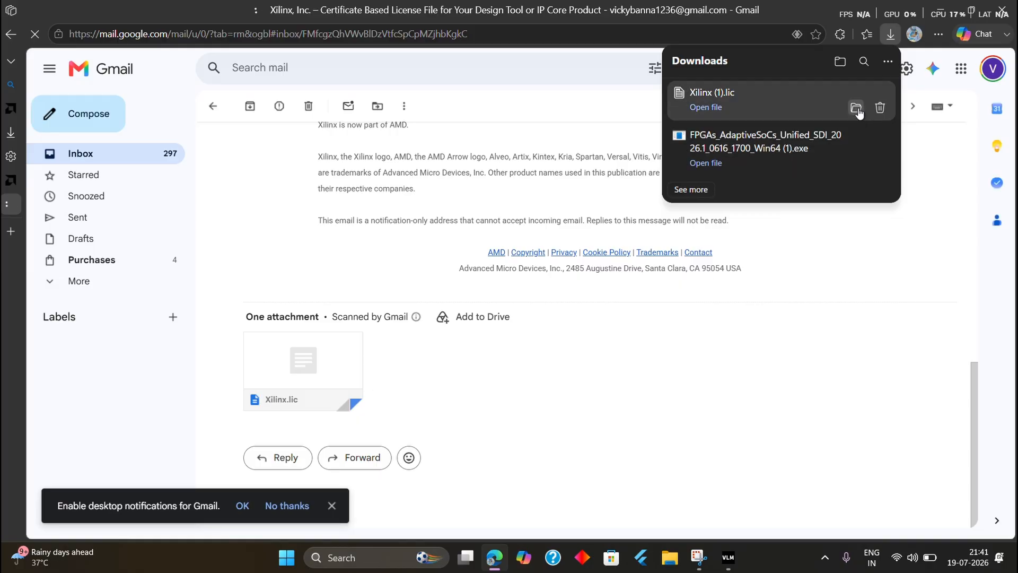
left_click(855, 106)
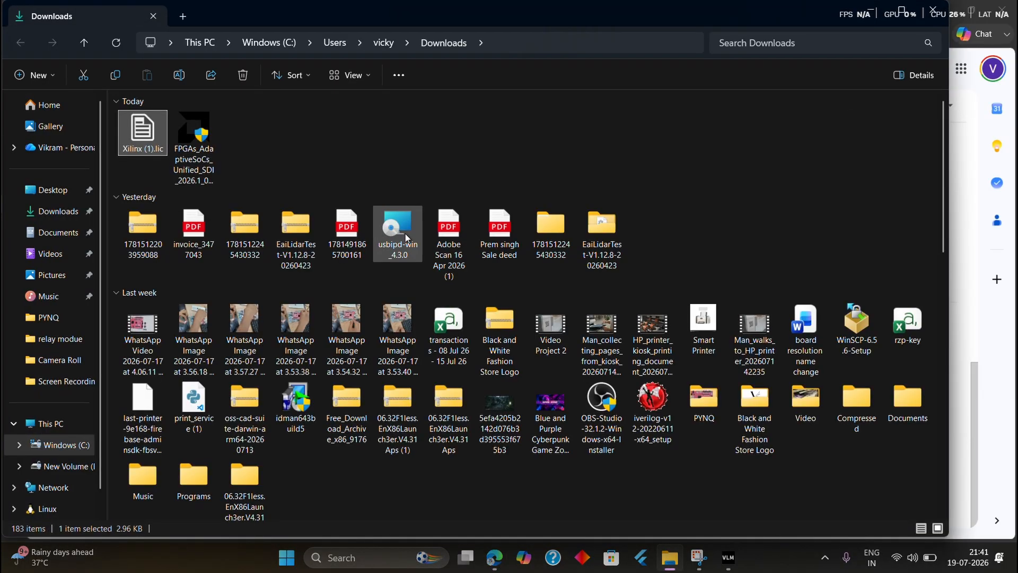
left_click(251, 151)
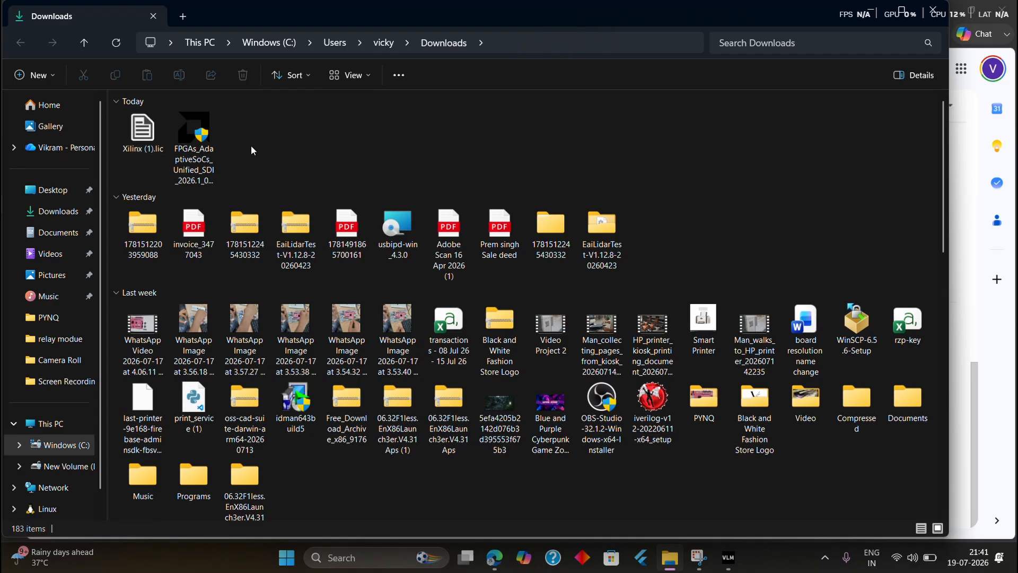
Switch to Vivado License Manager and open the license file selection for loading a certificate-based license.
key("alt+Tab")
key("alt+Tab")
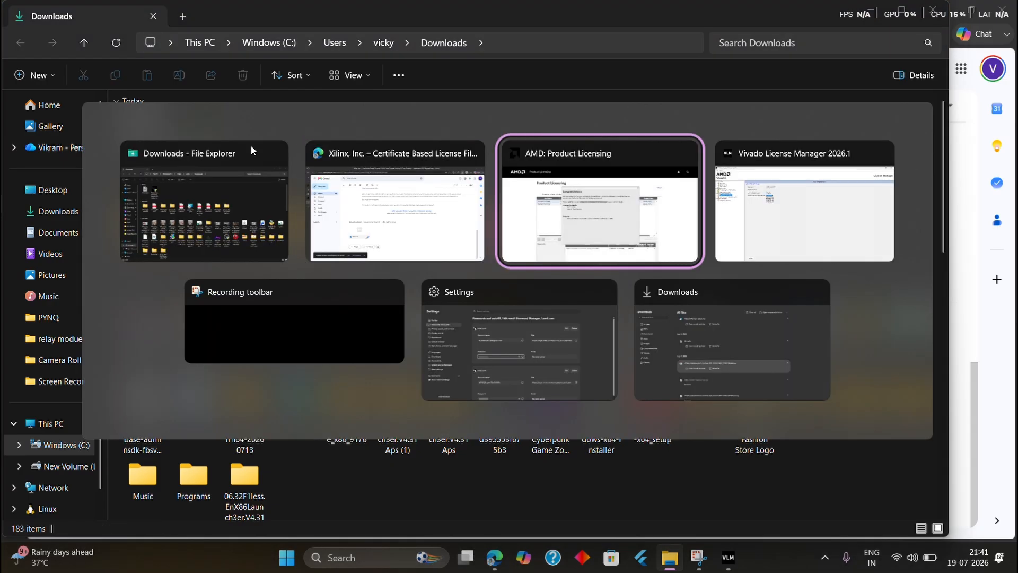
key("alt+Tab")
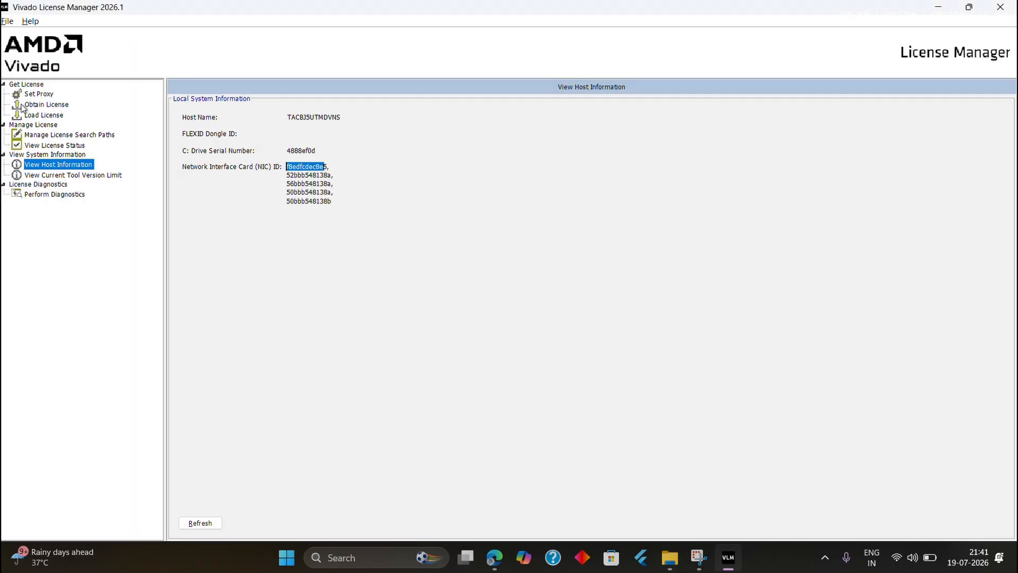
left_click(31, 116)
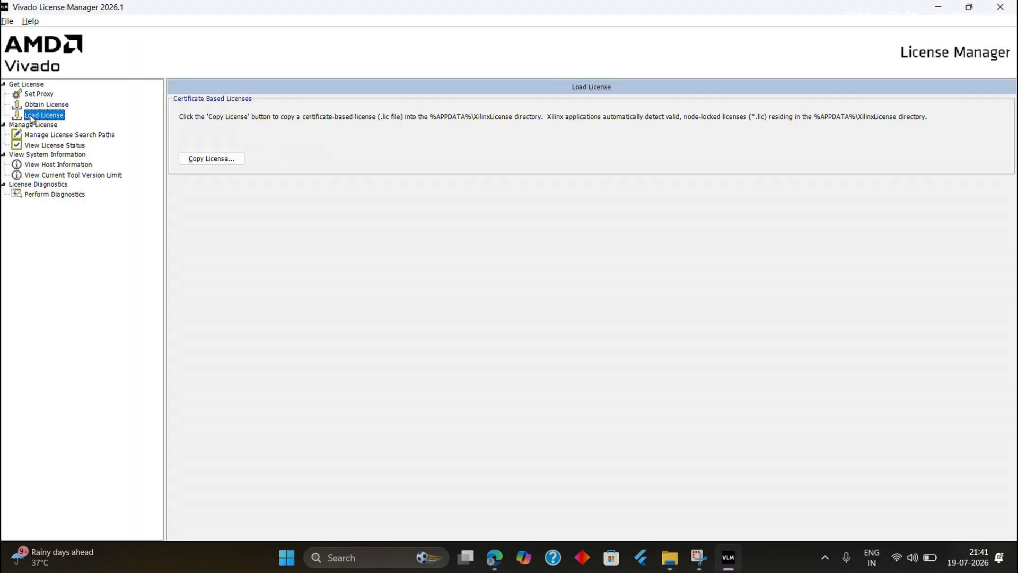
left_click(204, 159)
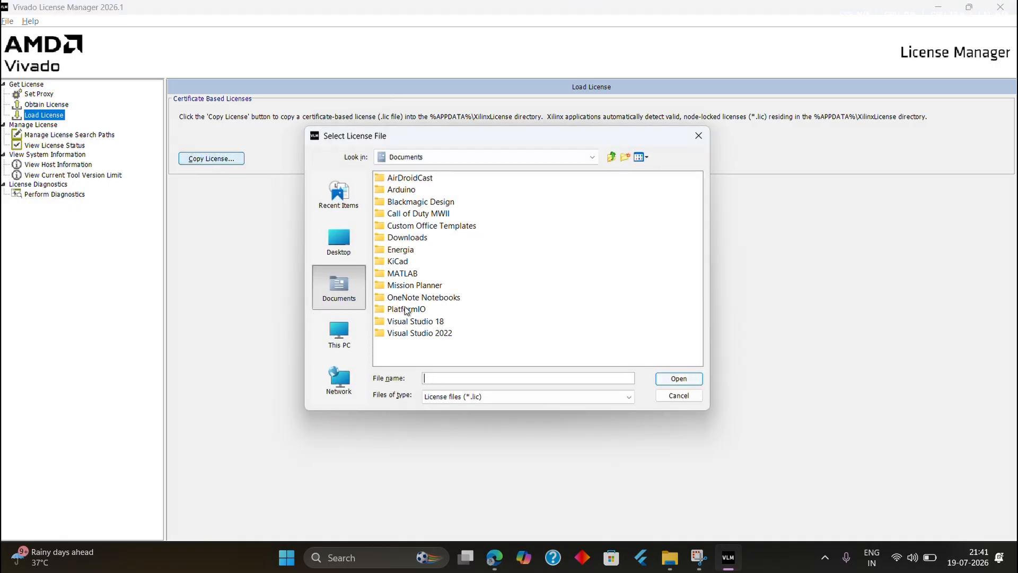
Load the license file Xilinx (1).lic from the user's Downloads folder on drive C.
left_click(341, 327)
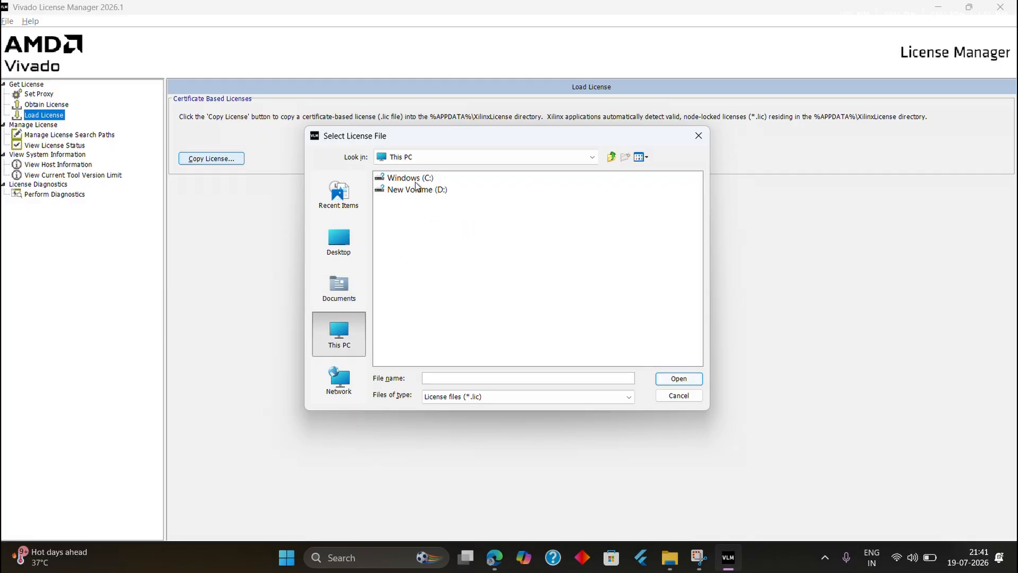
double_click(415, 180)
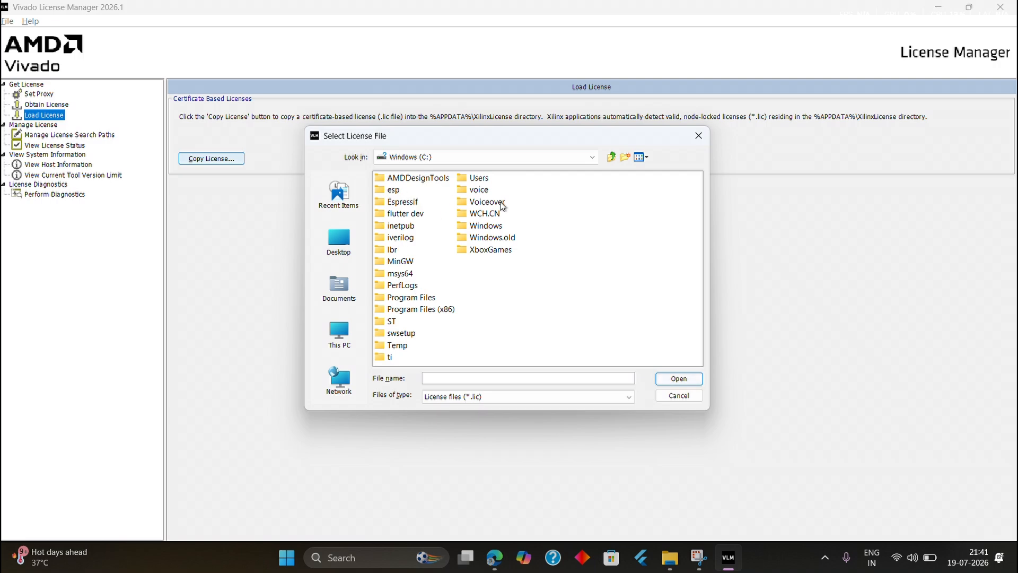
double_click(486, 181)
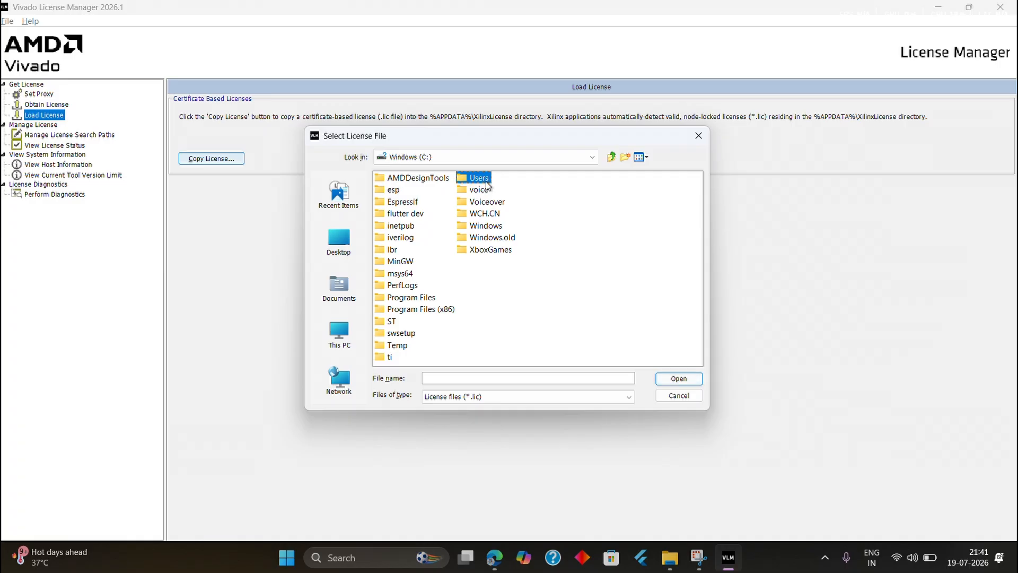
double_click(392, 202)
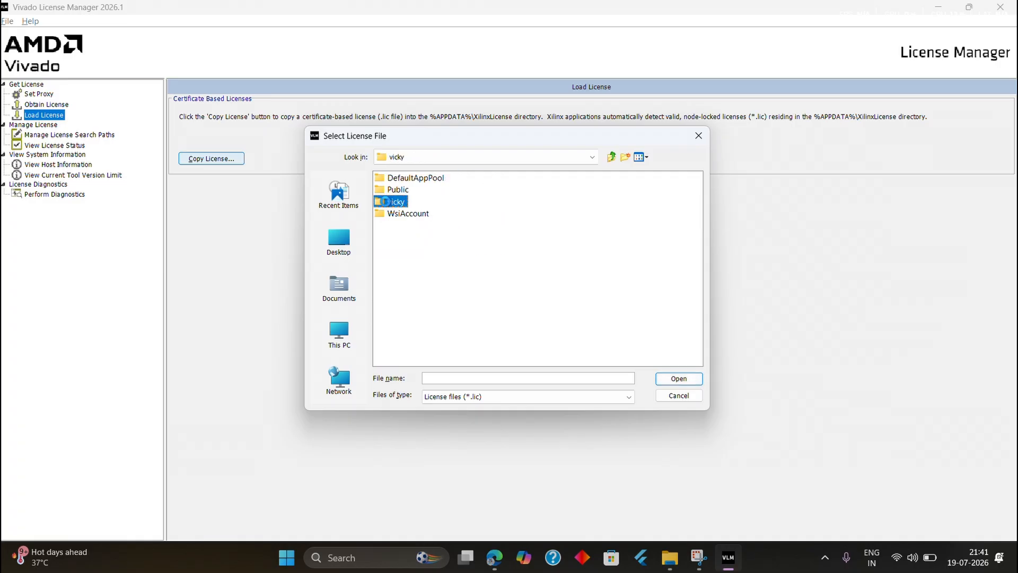
scroll(421, 246, "right", 1)
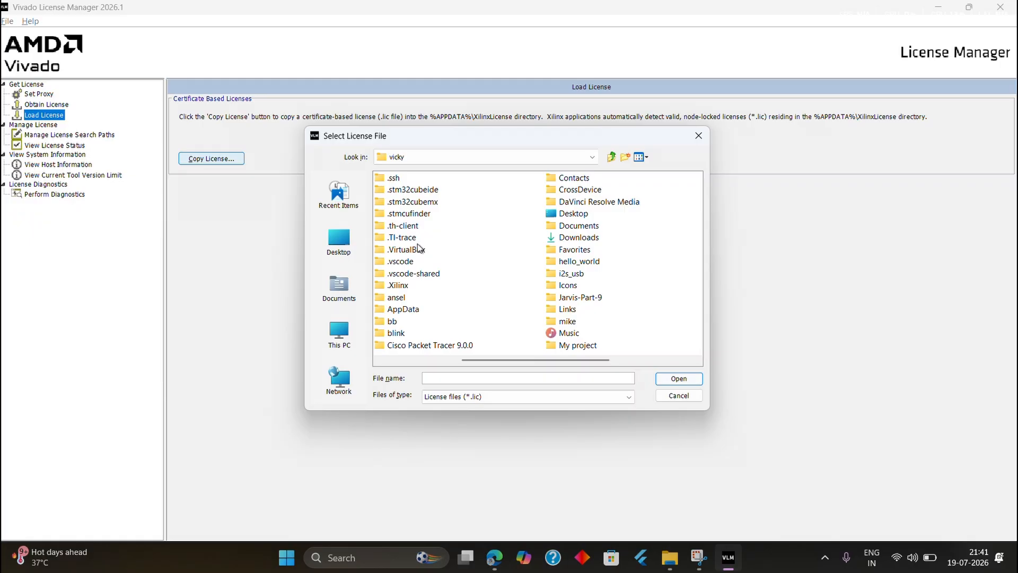
double_click(594, 236)
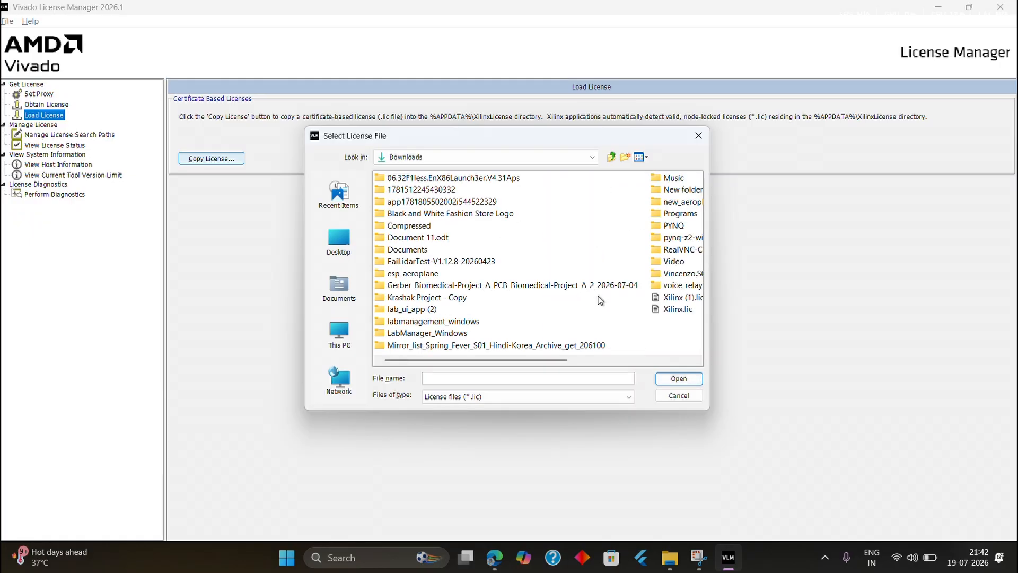
left_click(671, 300)
left_click(669, 377)
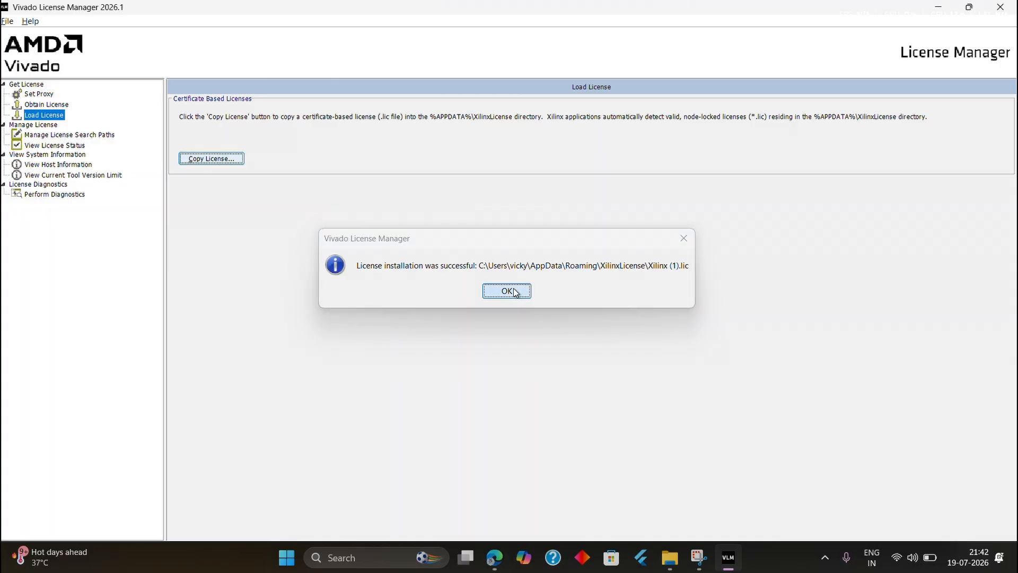
left_click(515, 293)
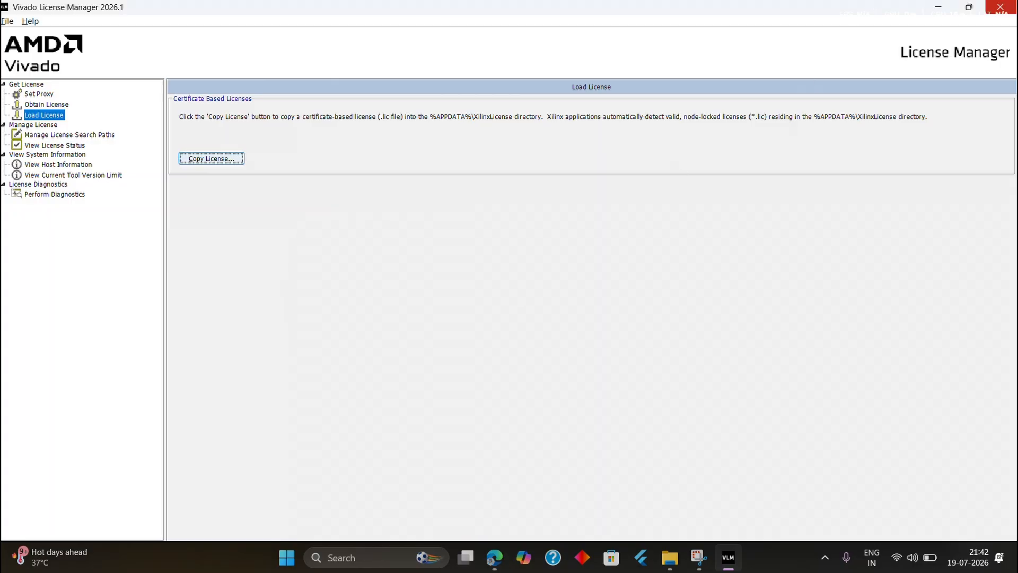
Exit Vivado License Manager and dismiss the license update notice in Vivado 2026.1.
left_click(1000, 7)
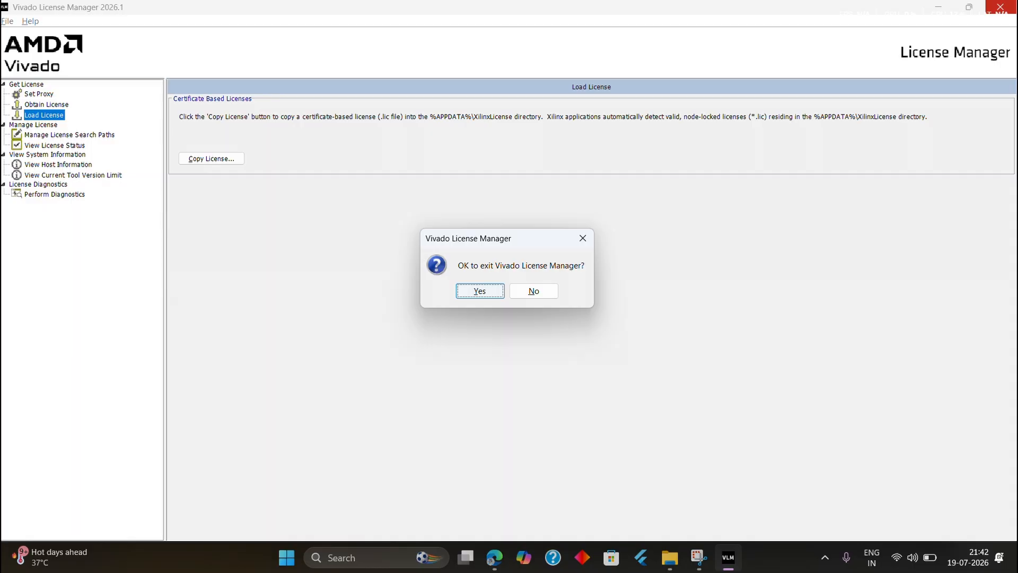
left_click(480, 291)
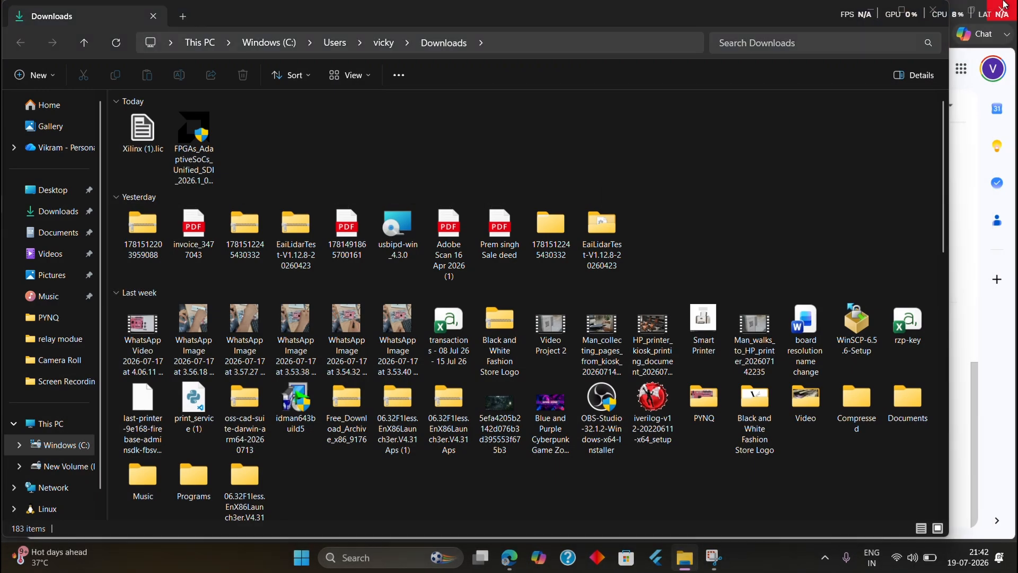
left_click(1004, 6)
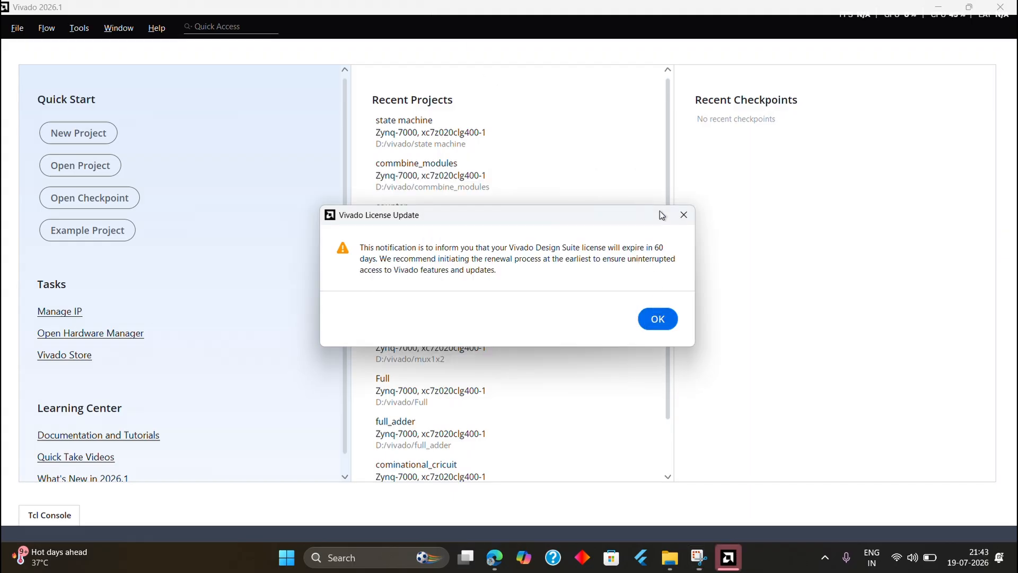
left_click(688, 222)
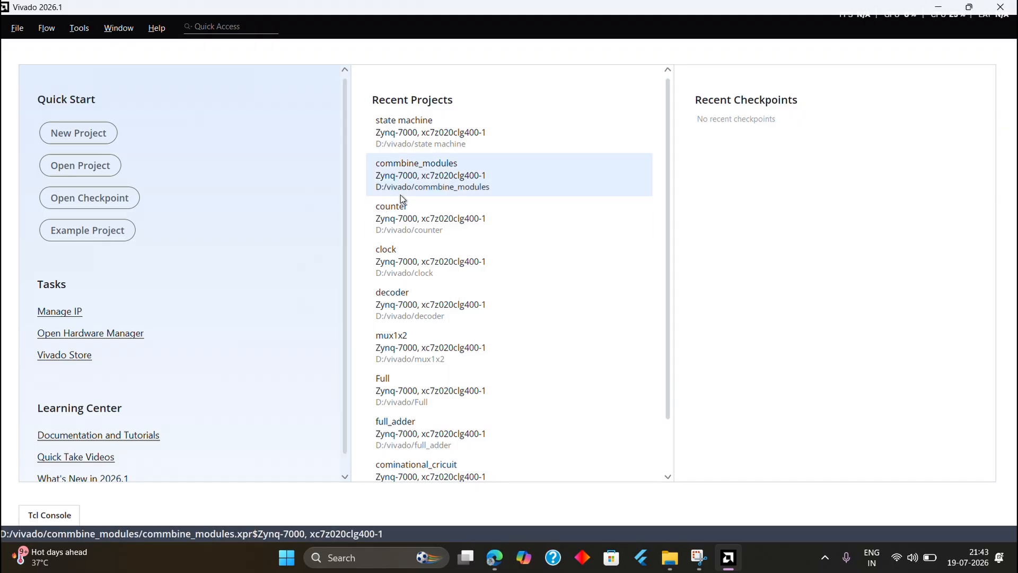
Open the recent project counter, without creating a new project.
left_click(59, 138)
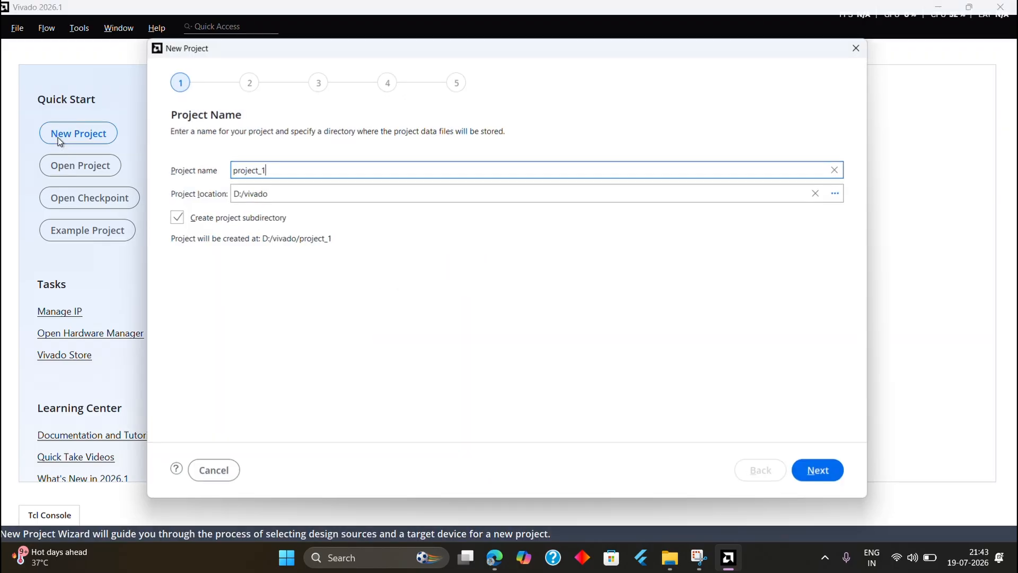
left_click(856, 48)
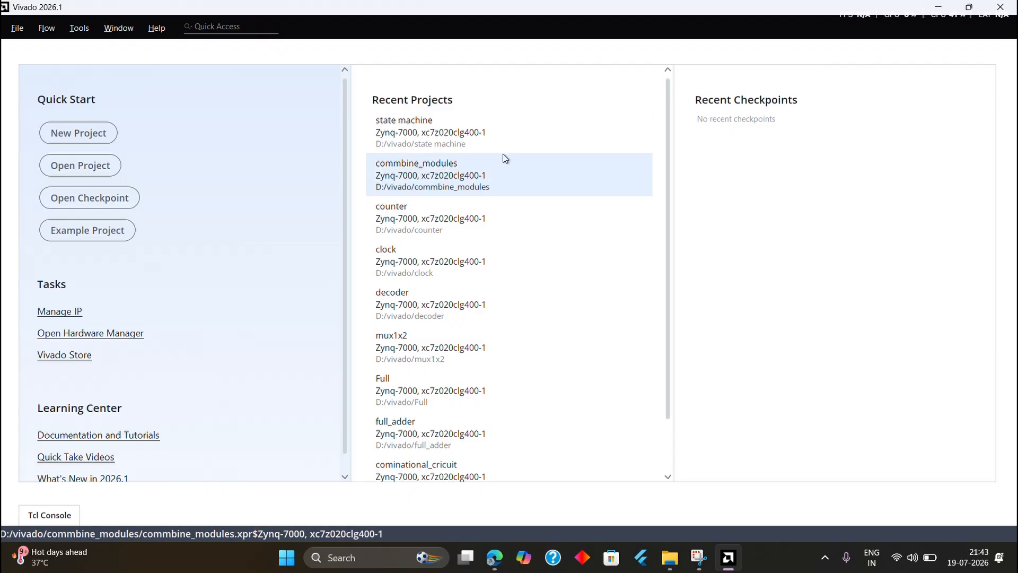
scroll(446, 329, "down", 1)
scroll(445, 326, "up", 1)
left_click(430, 217)
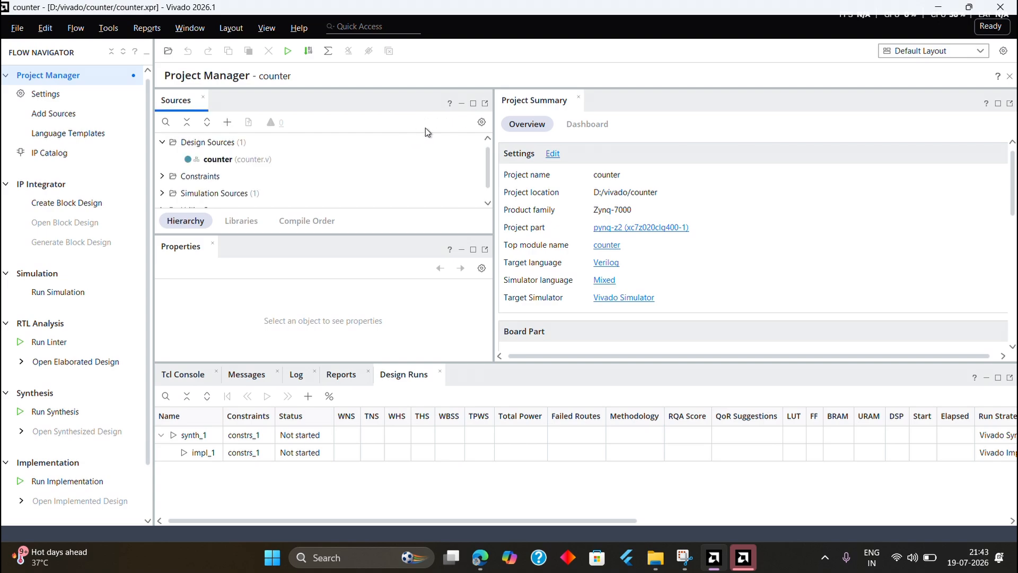
Open the tb_counter.v test bench from the sim_1 simulation sources and run its behavioral simulation.
left_click(162, 193)
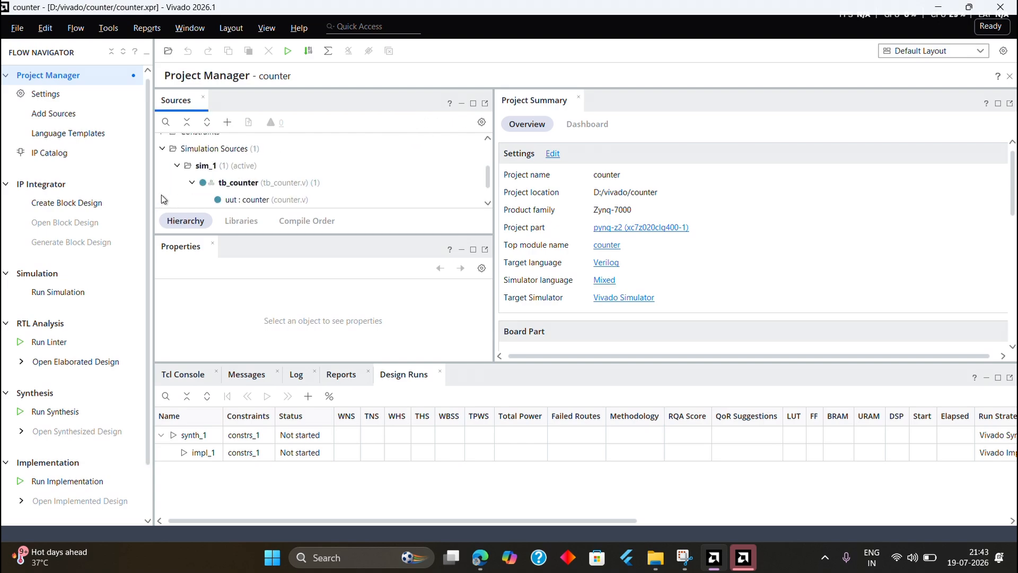
left_click(233, 184)
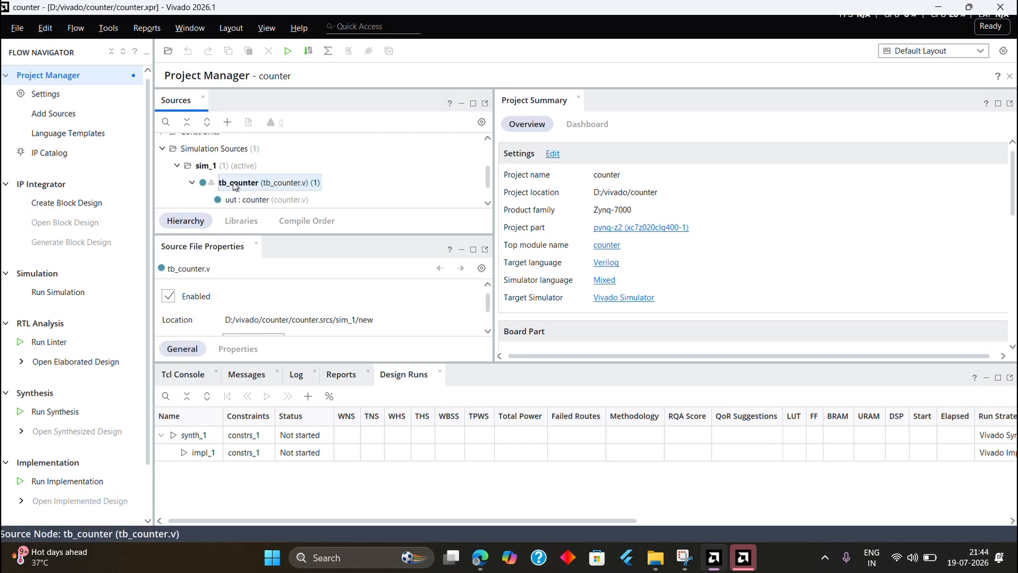
double_click(233, 184)
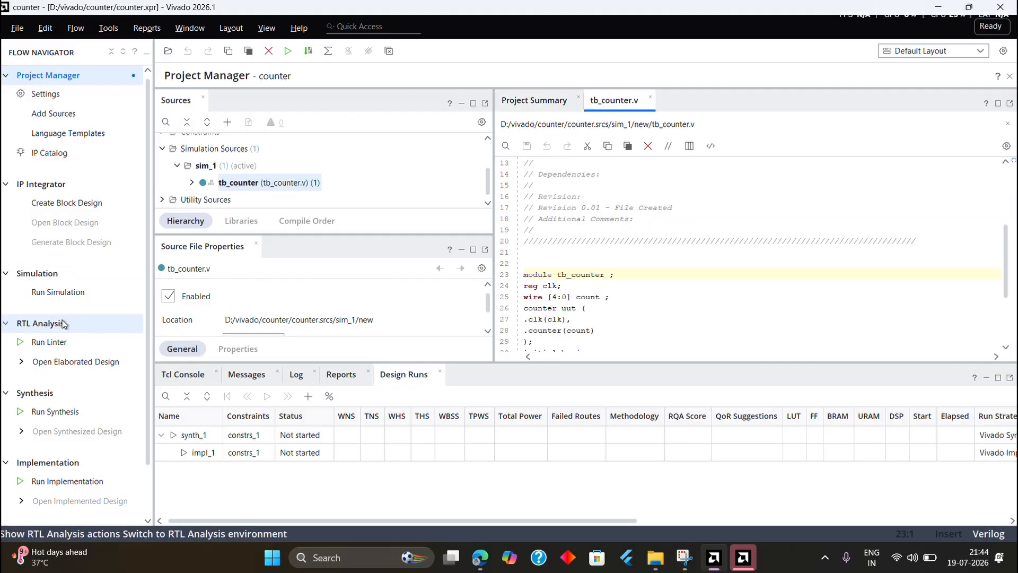
left_click(78, 299)
left_click(131, 319)
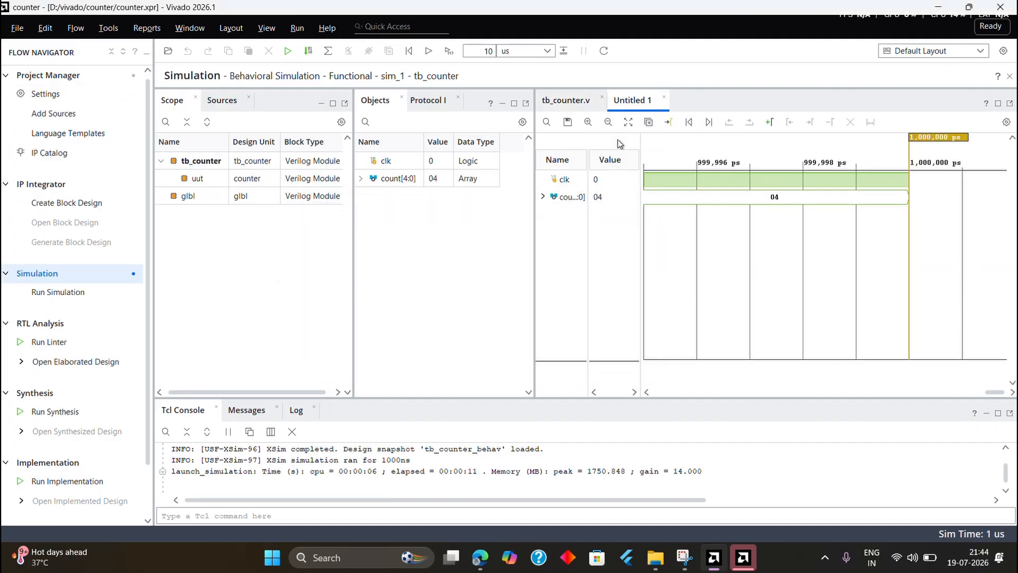
Examine the clk and count waveforms between 900 and 1,000 ns, placing the time cursor at 925 ns and about 928 ns.
left_click(608, 123)
left_click(608, 122)
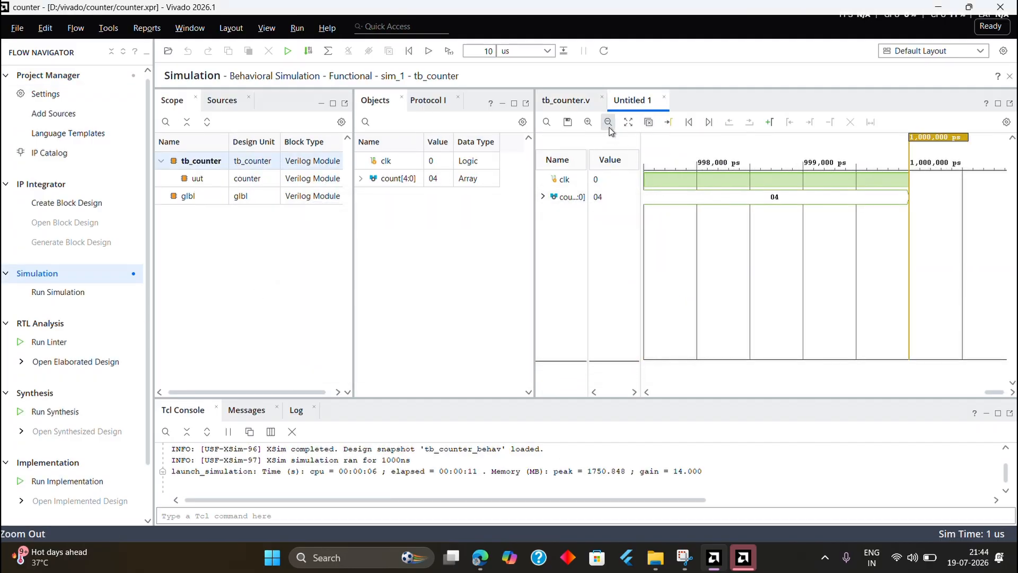
left_click(609, 123)
left_click(609, 123)
left_click(608, 122)
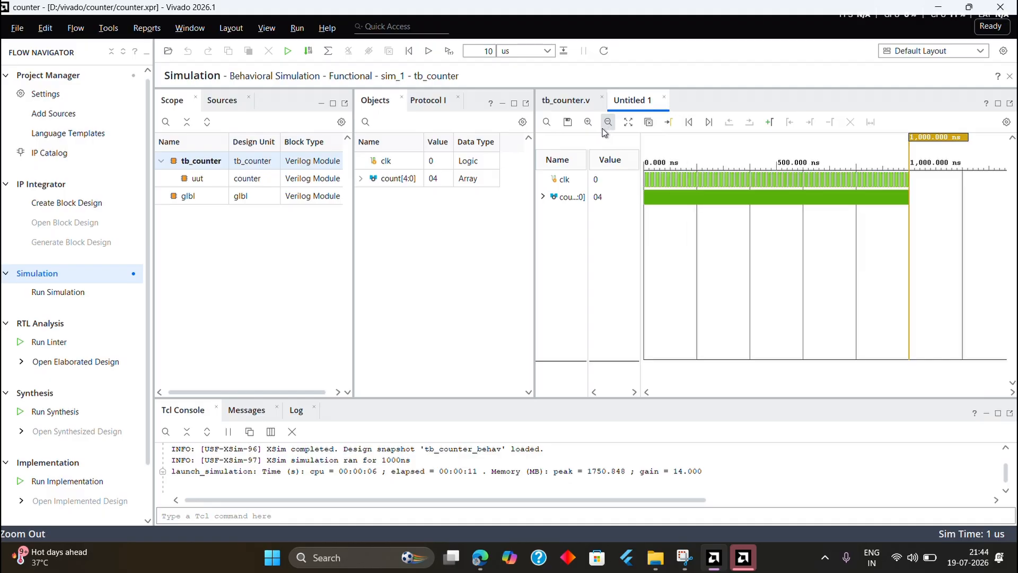
left_click(588, 123)
left_click(589, 123)
left_click(588, 123)
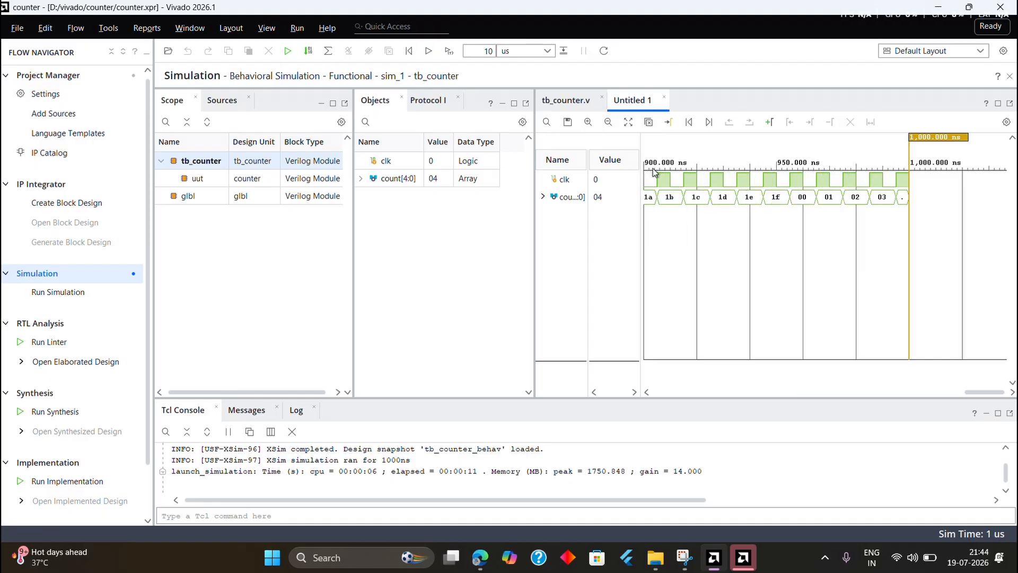
left_click(713, 182)
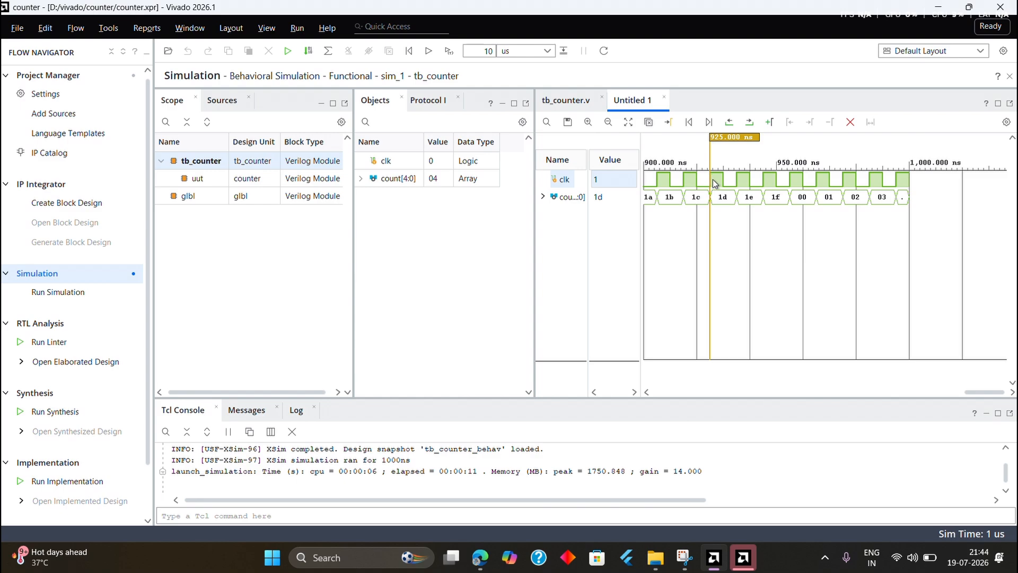
left_click(720, 195)
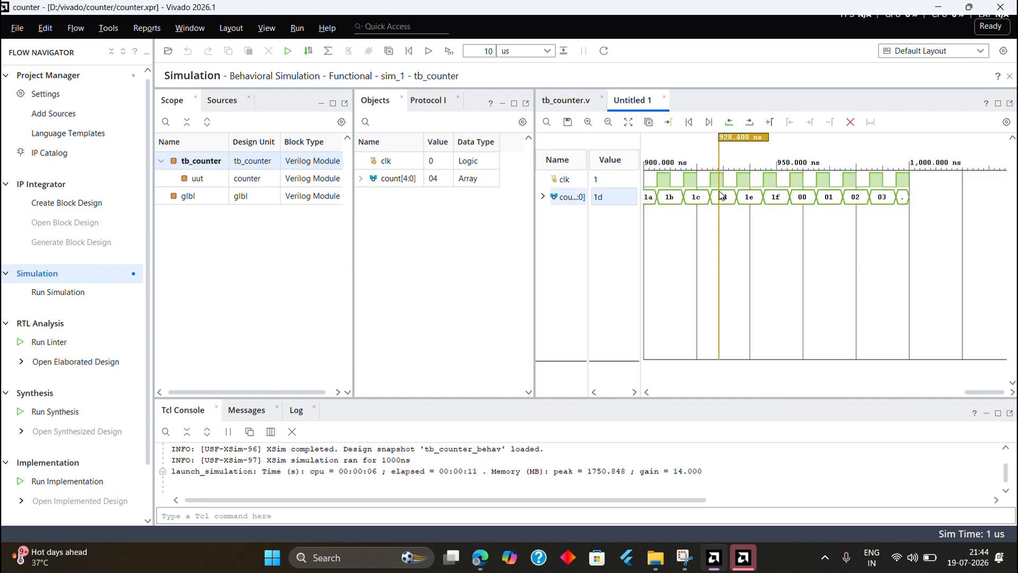